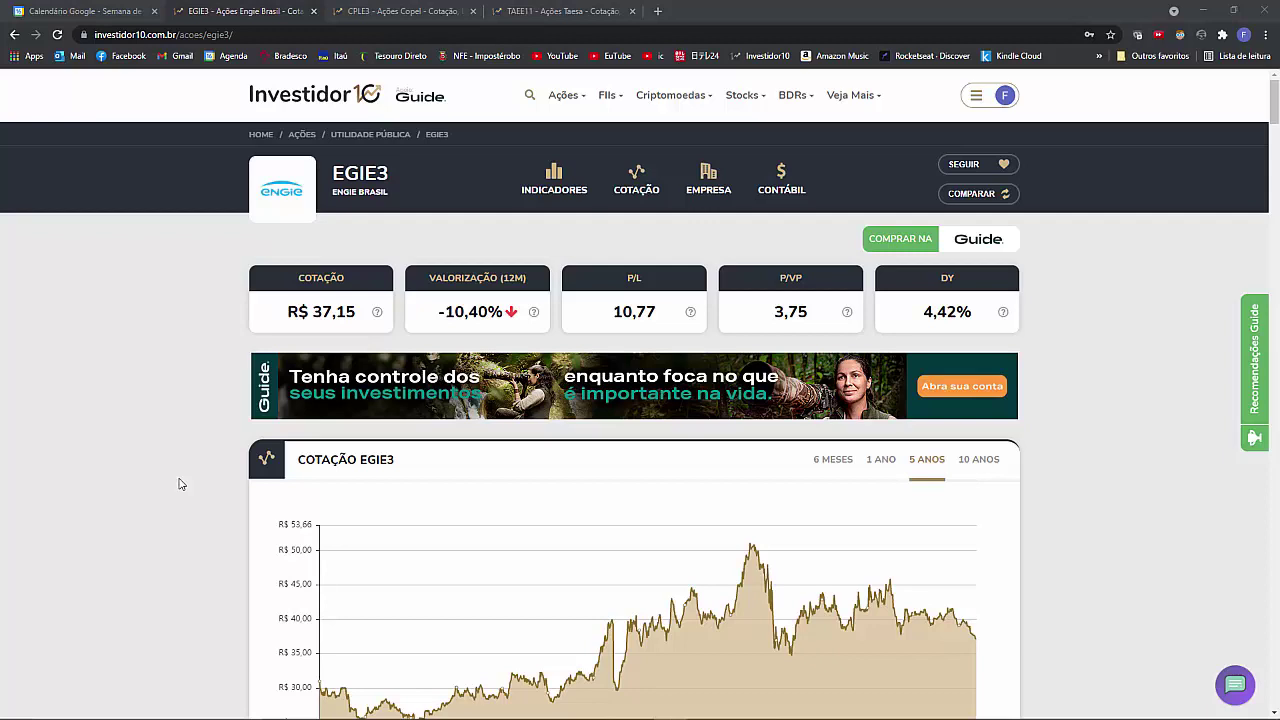
- Switch to the CPLE3 stock page and review its price chart and investment returns
click(410, 10)
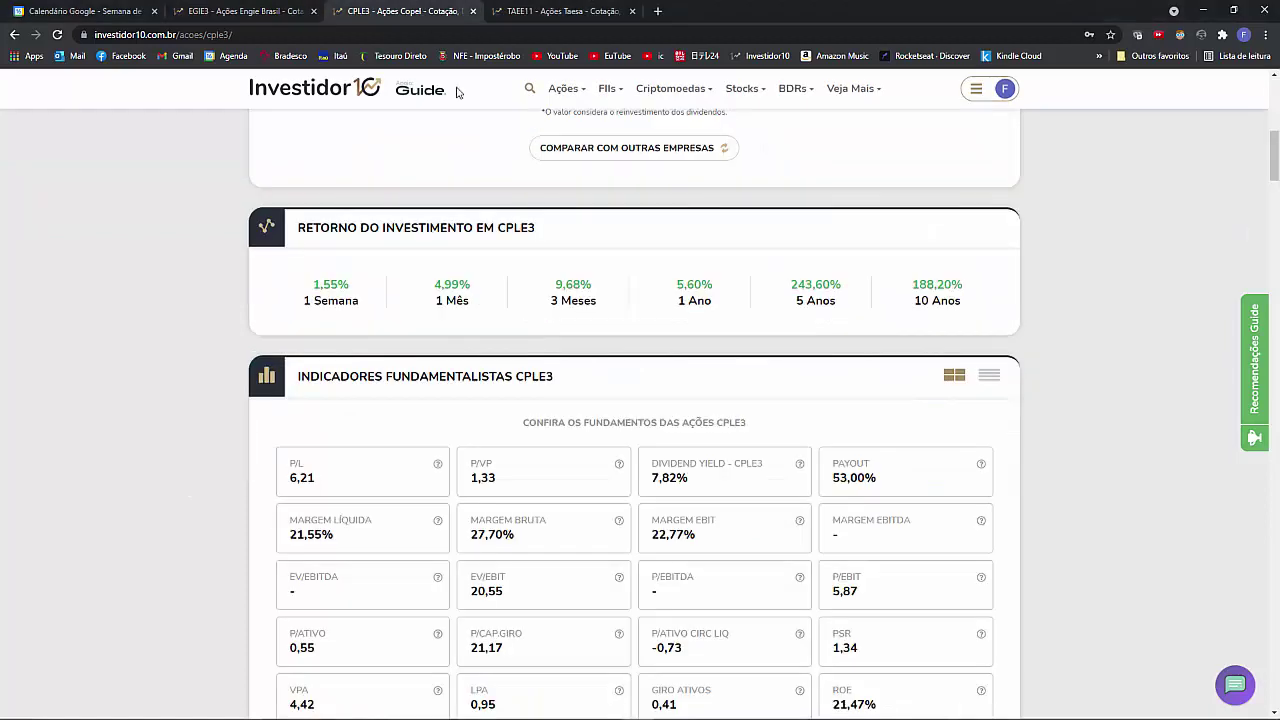
scroll(668, 337, up, 7)
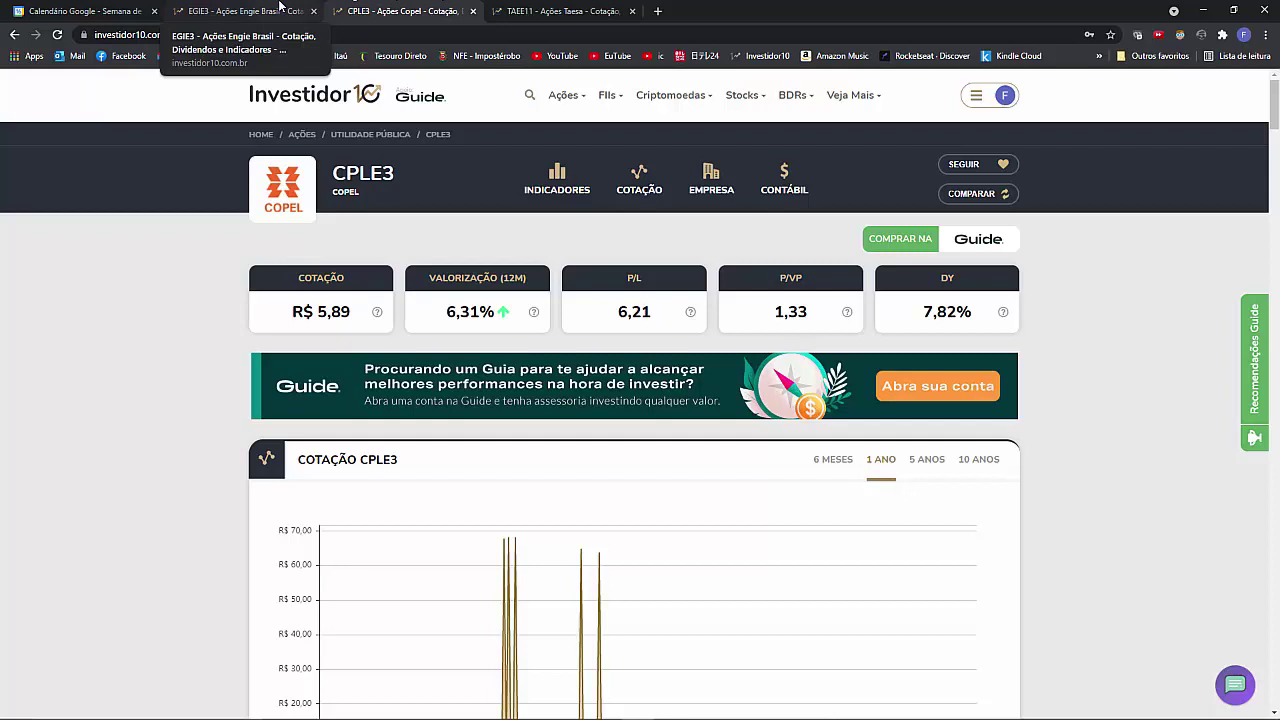
scroll(310, 140, down, 2)
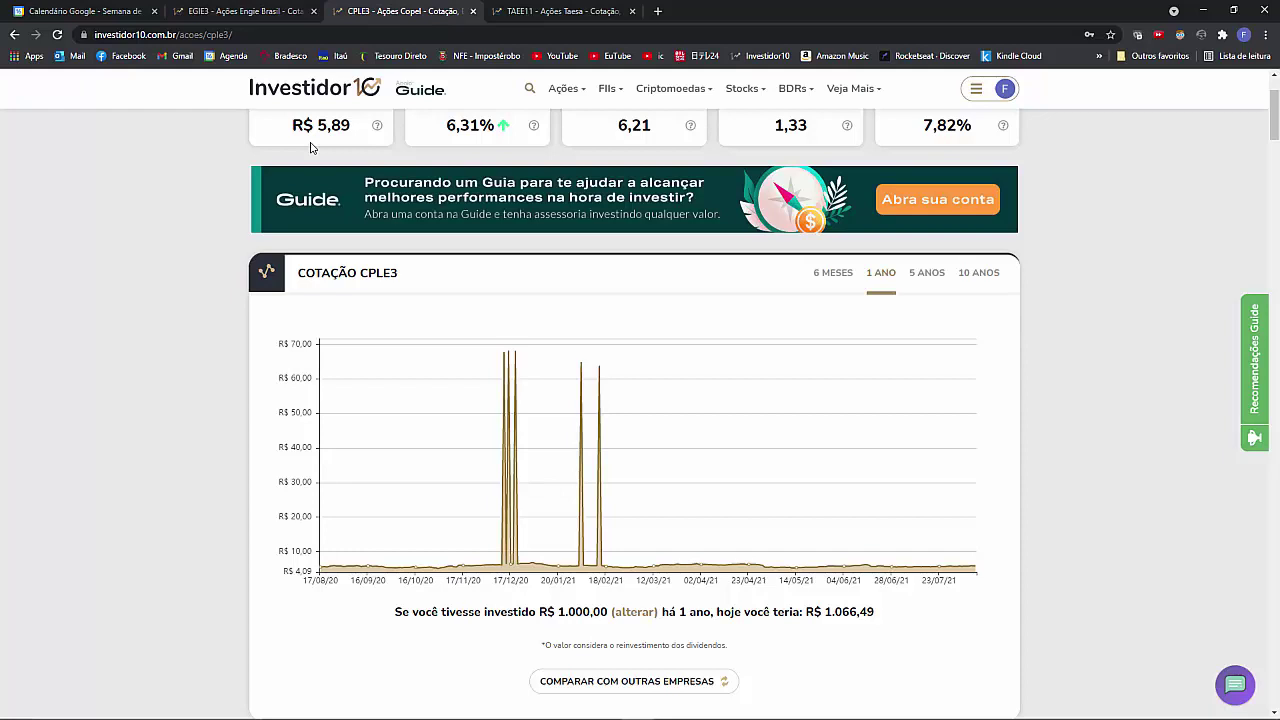
scroll(310, 147, down, 3)
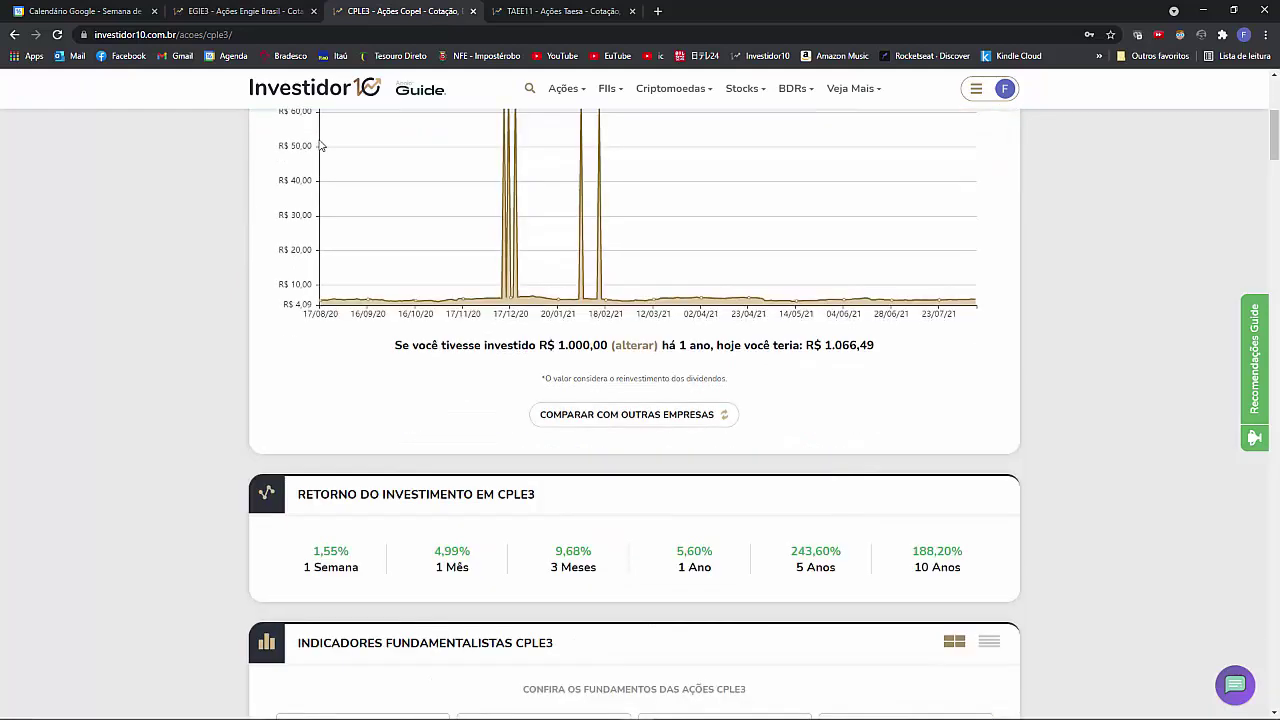
scroll(560, 272, down, 1)
scroll(560, 272, down, 1)
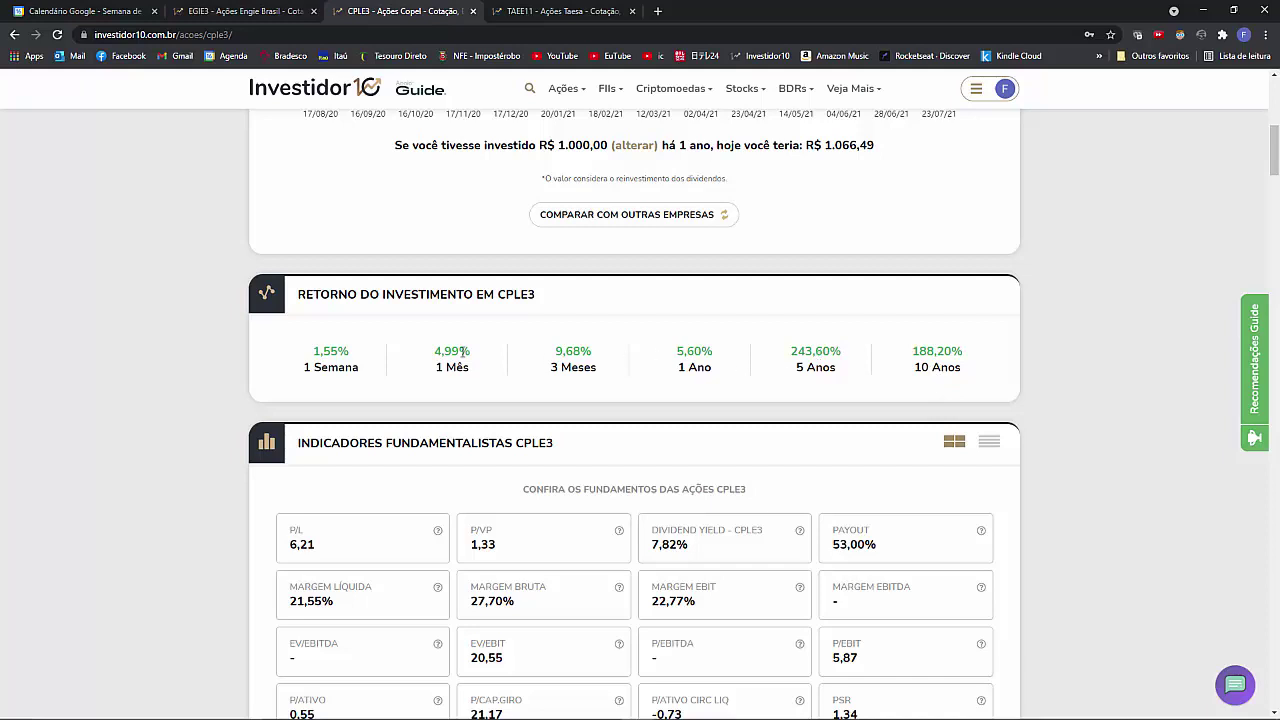
scroll(503, 361, down, 3)
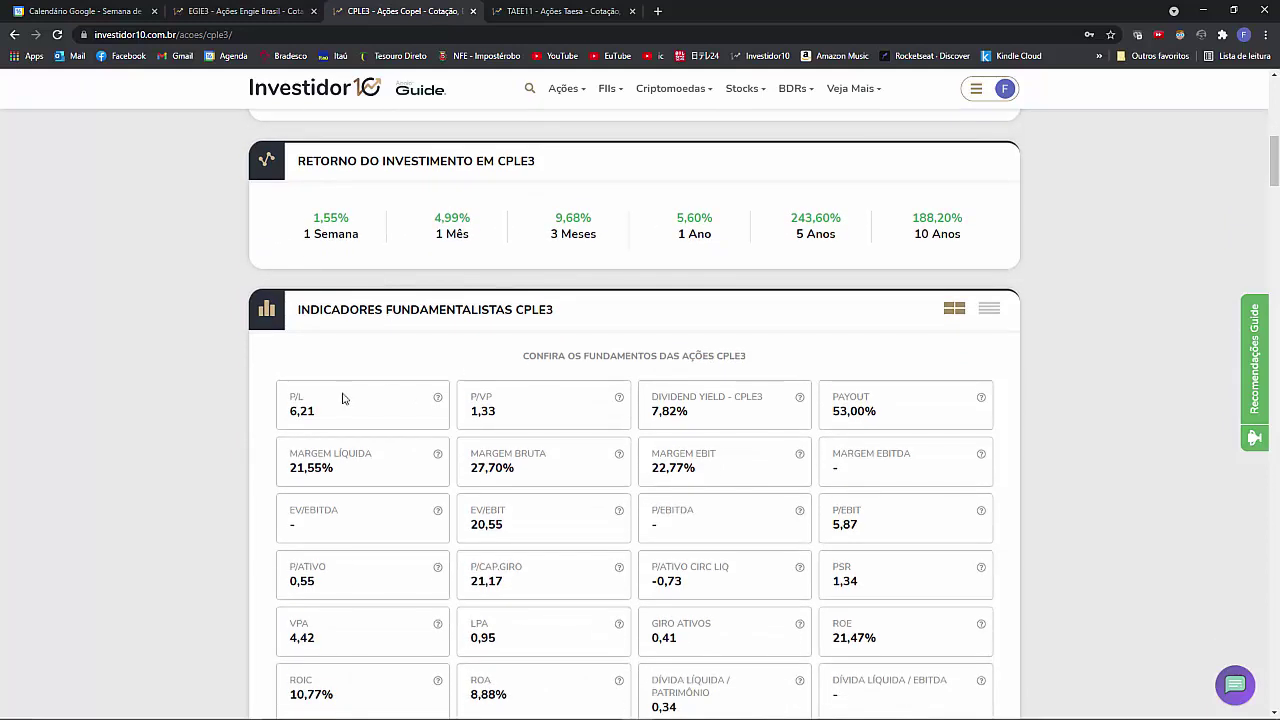
- Highlight the dividend yield value in the CPLE3 fundamental indicators
scroll(652, 407, up, 1)
drag(698, 288, 648, 290)
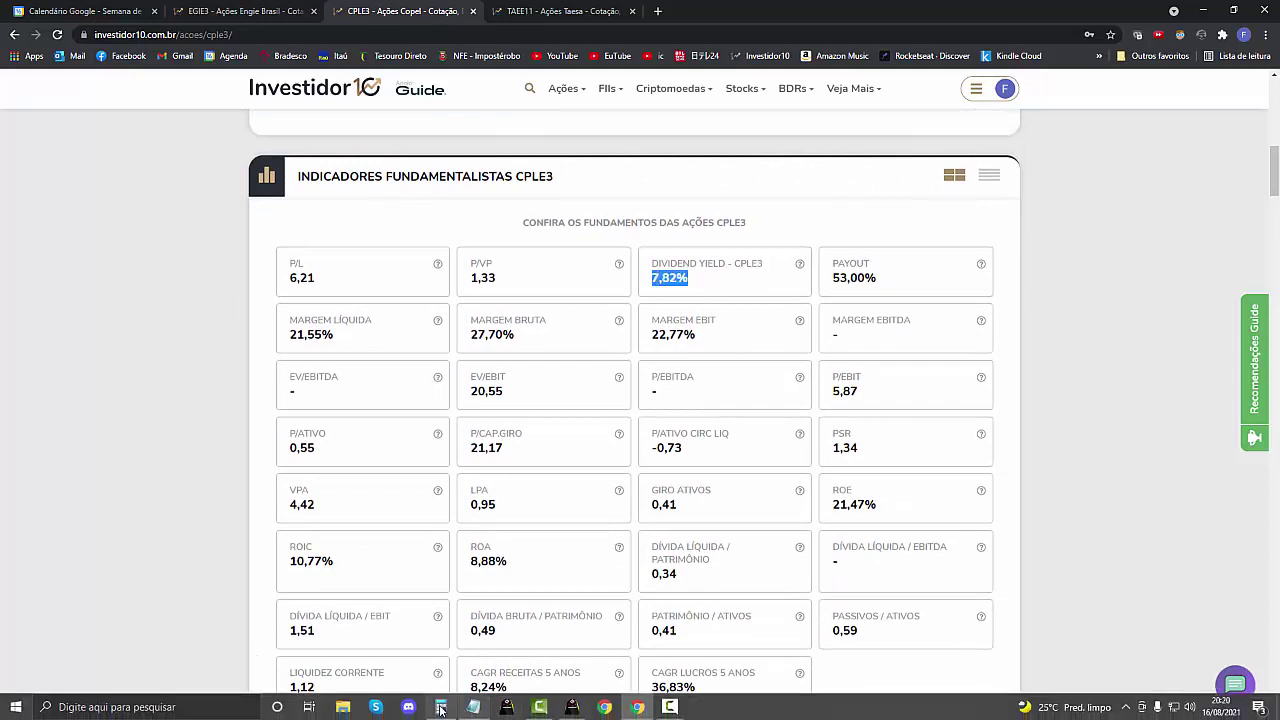
mouse_move(440, 709)
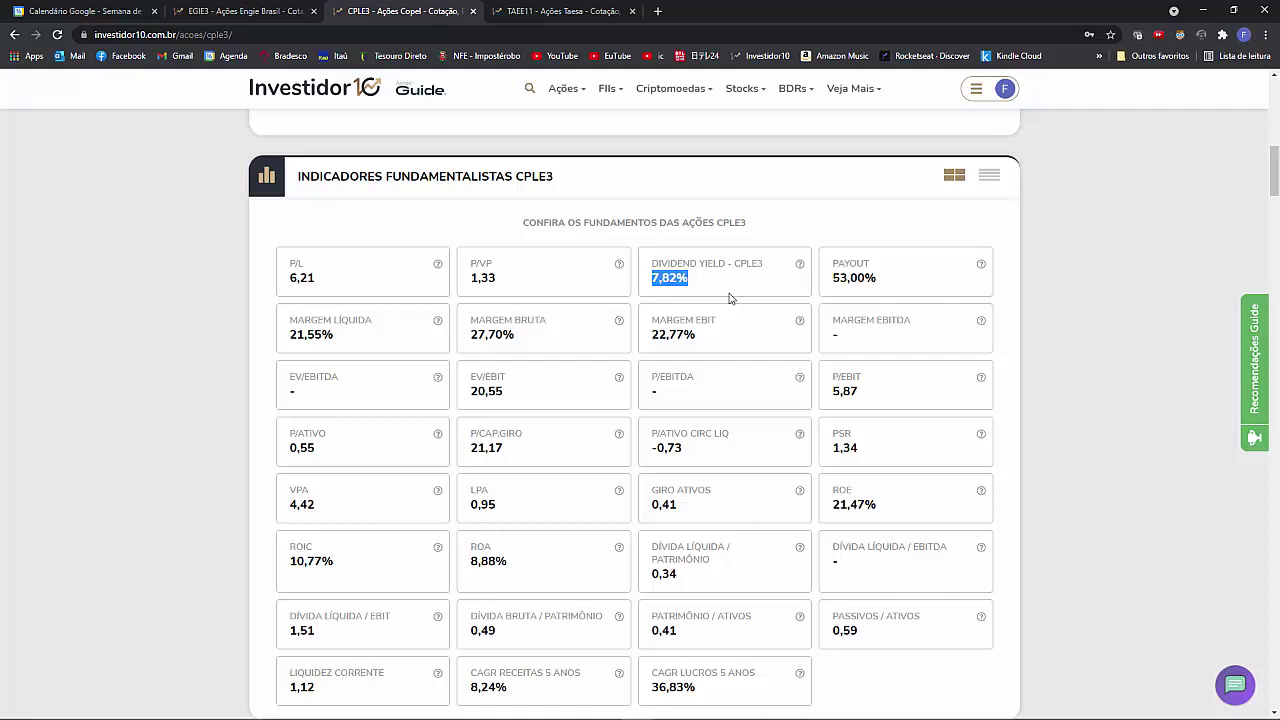
drag(745, 280, 650, 280)
mouse_move(800, 381)
- Expand the five-year history table of CPLE3 fundamental indicators and read through its rows
scroll(789, 443, down, 1)
scroll(787, 463, down, 3)
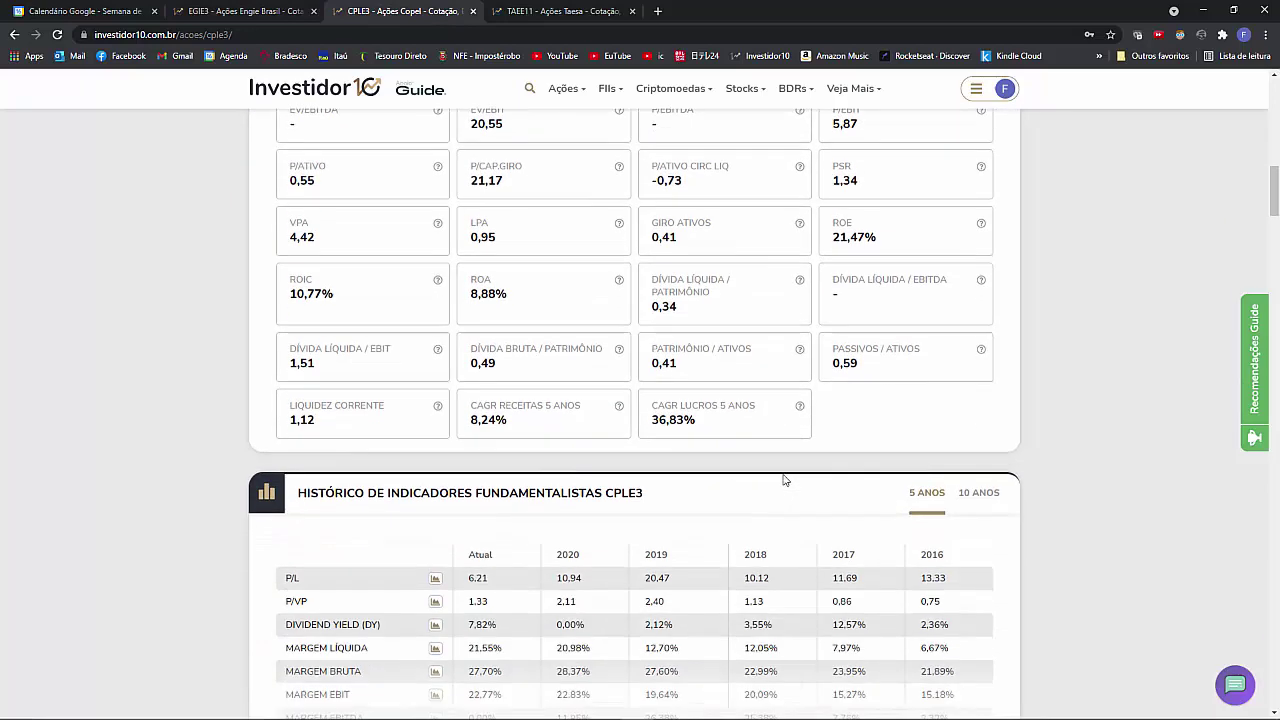
click(634, 638)
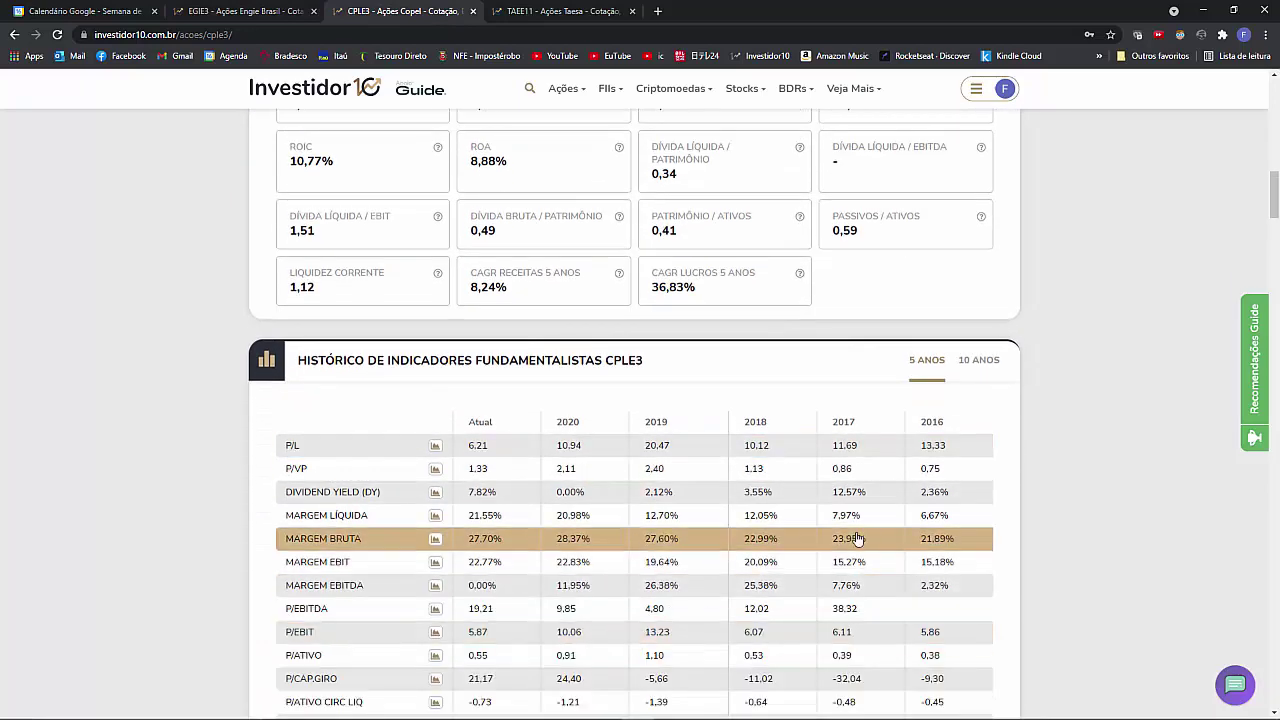
scroll(857, 537, down, 2)
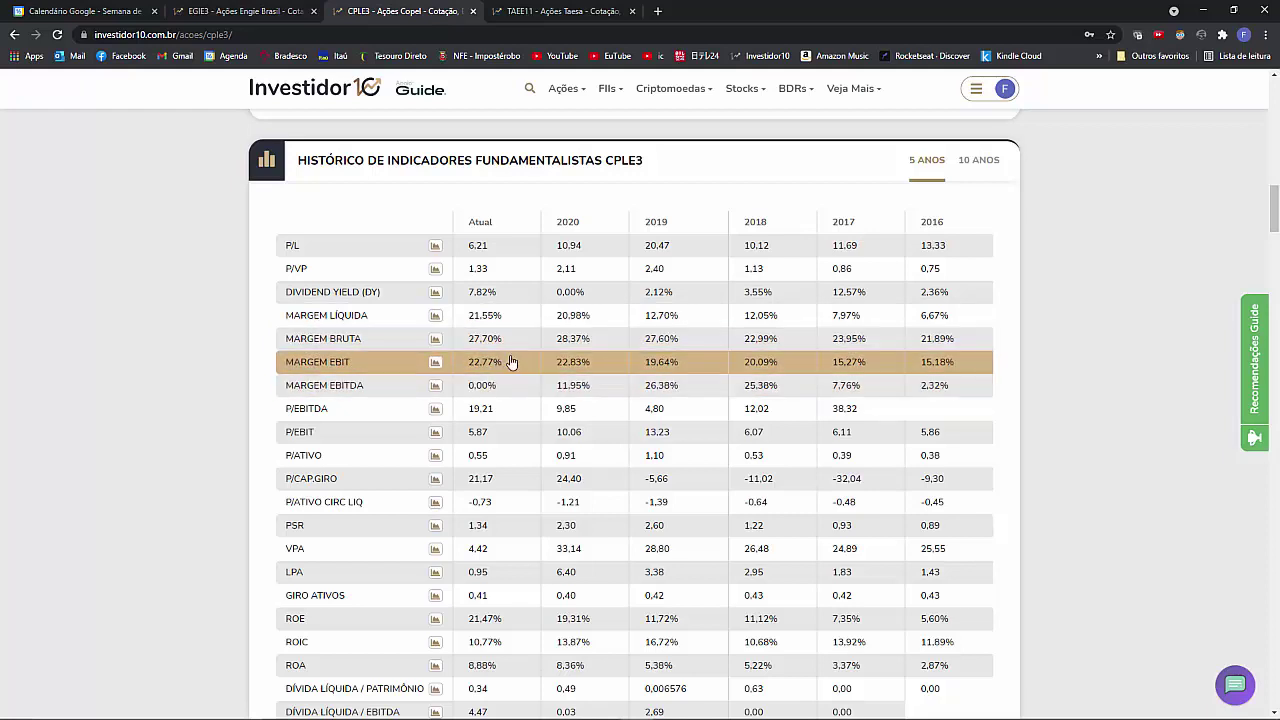
scroll(511, 361, down, 5)
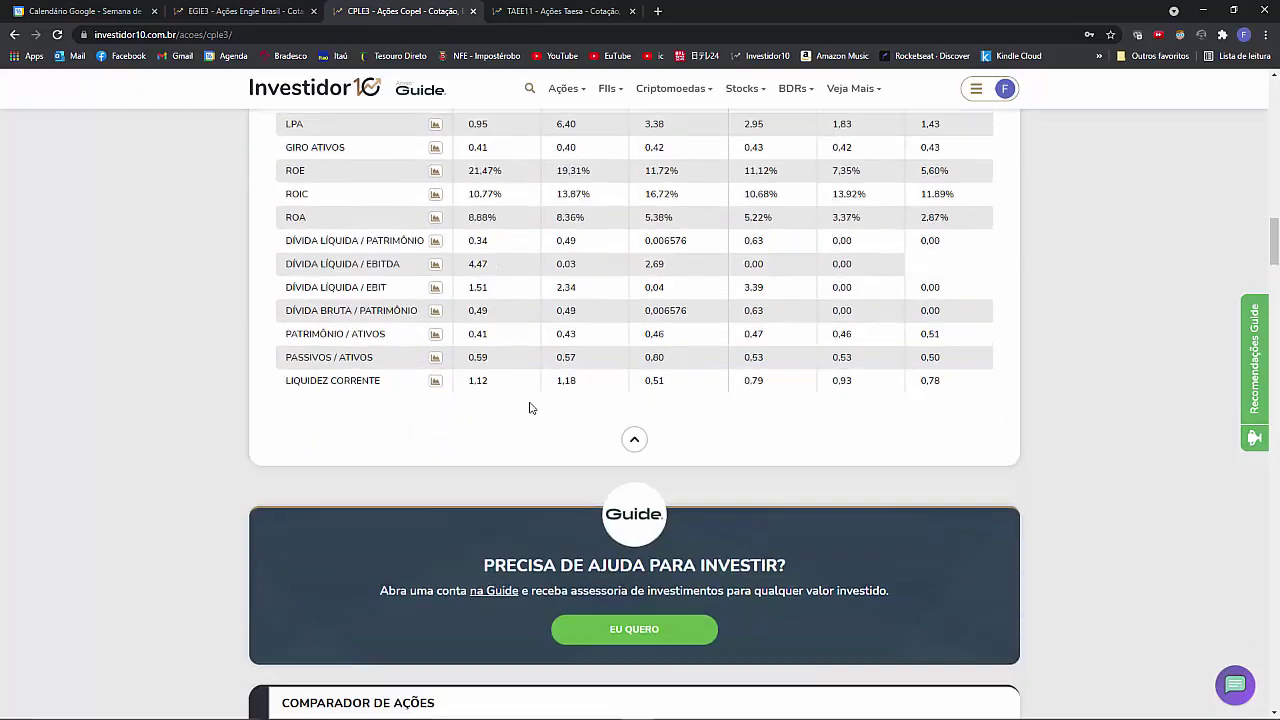
- Examine the CPLE3 ten-year dividend yield history chart and the company description below it
scroll(530, 410, down, 7)
scroll(584, 455, down, 1)
scroll(600, 460, down, 10)
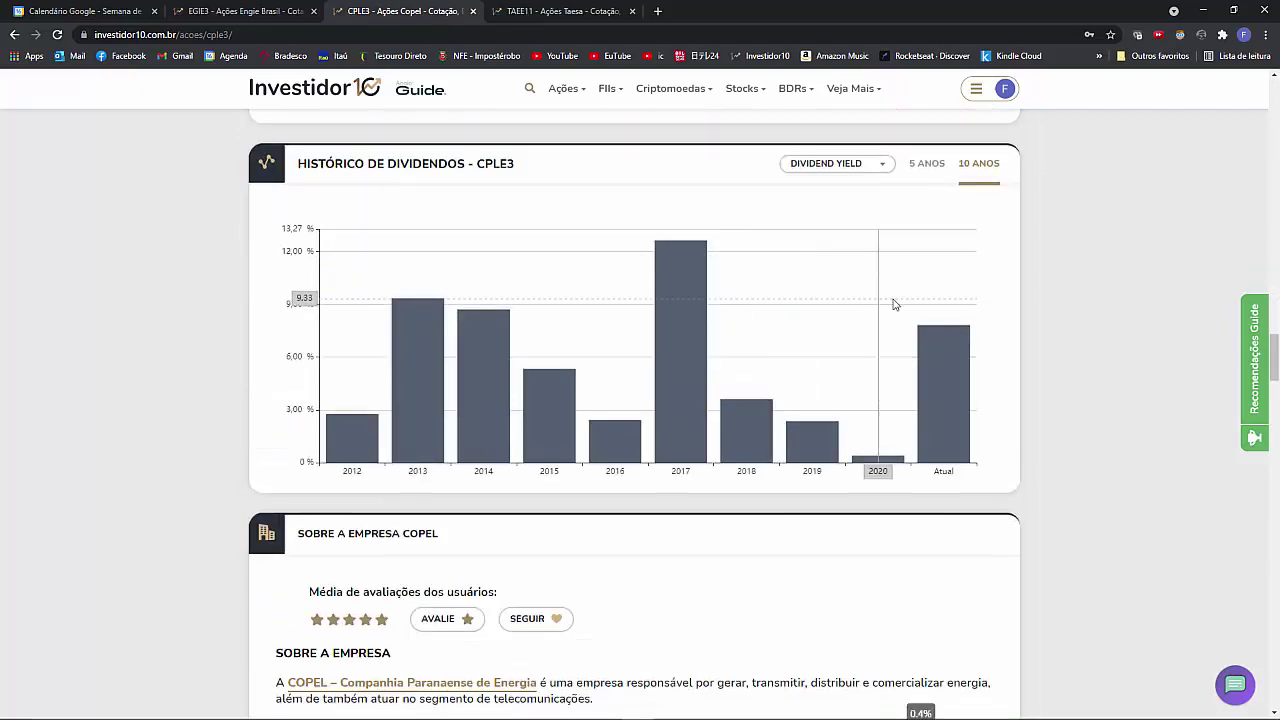
scroll(929, 300, down, 3)
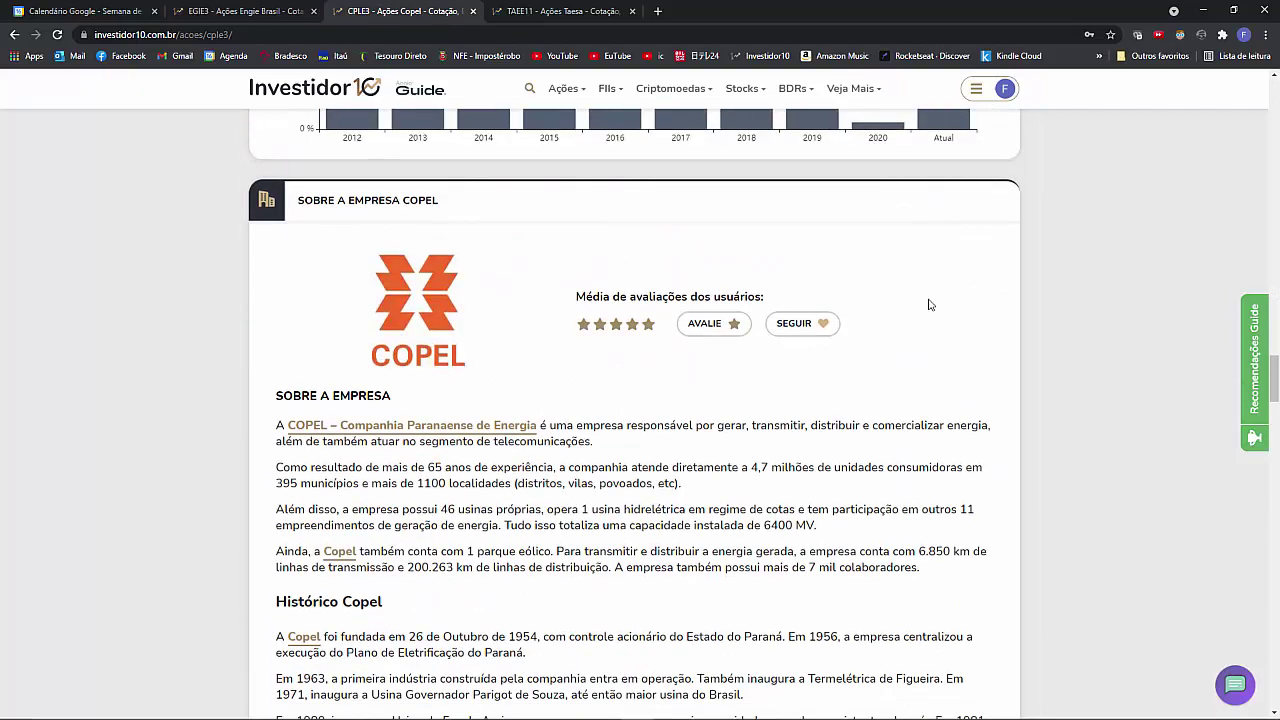
scroll(929, 305, up, 4)
scroll(797, 462, down, 3)
- Examine Copel's ten-year annual revenue and profit chart
scroll(797, 462, down, 17)
scroll(729, 441, up, 1)
scroll(730, 442, down, 3)
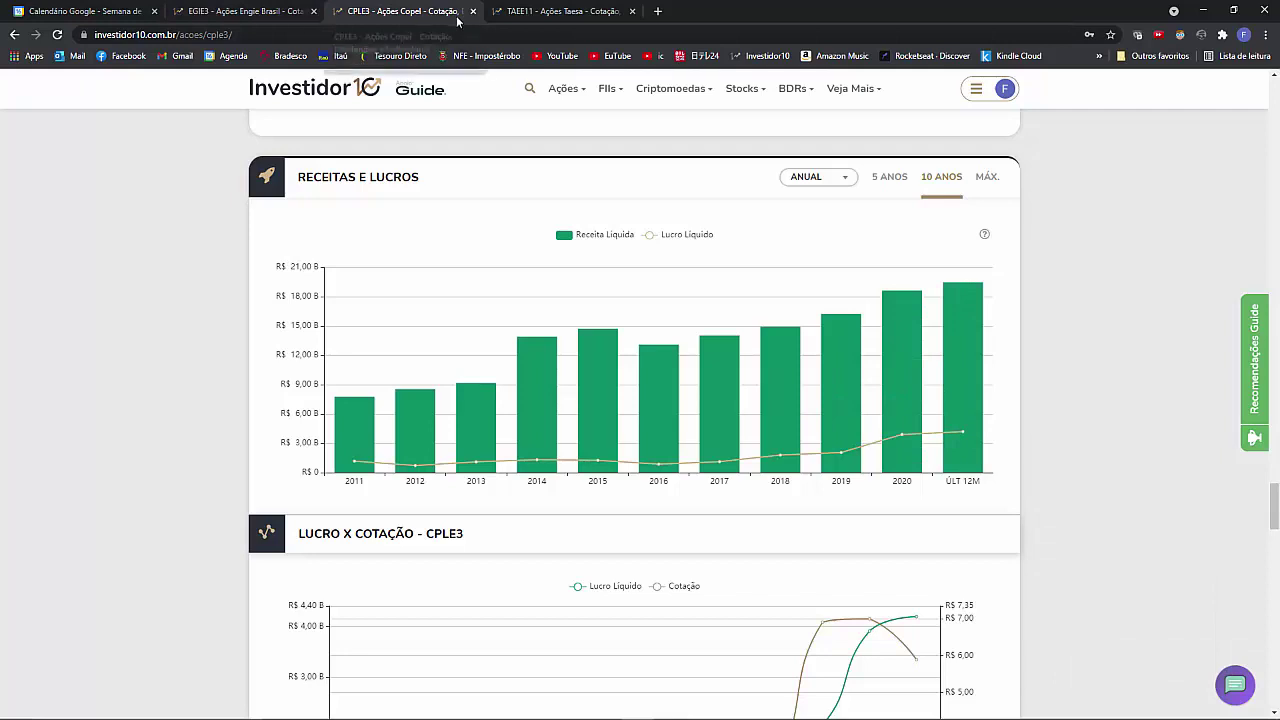
- Switch to the EGIE3 stock page and review its five-year price chart and investment returns
click(265, 12)
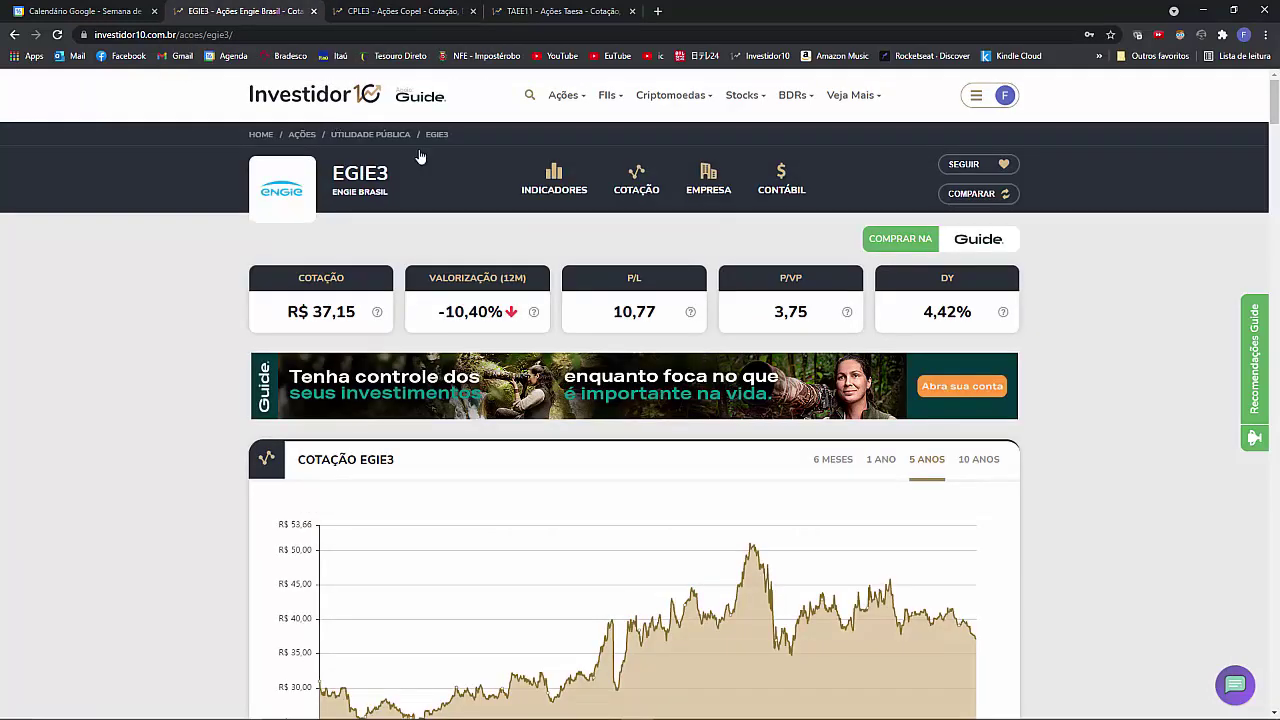
scroll(658, 291, down, 1)
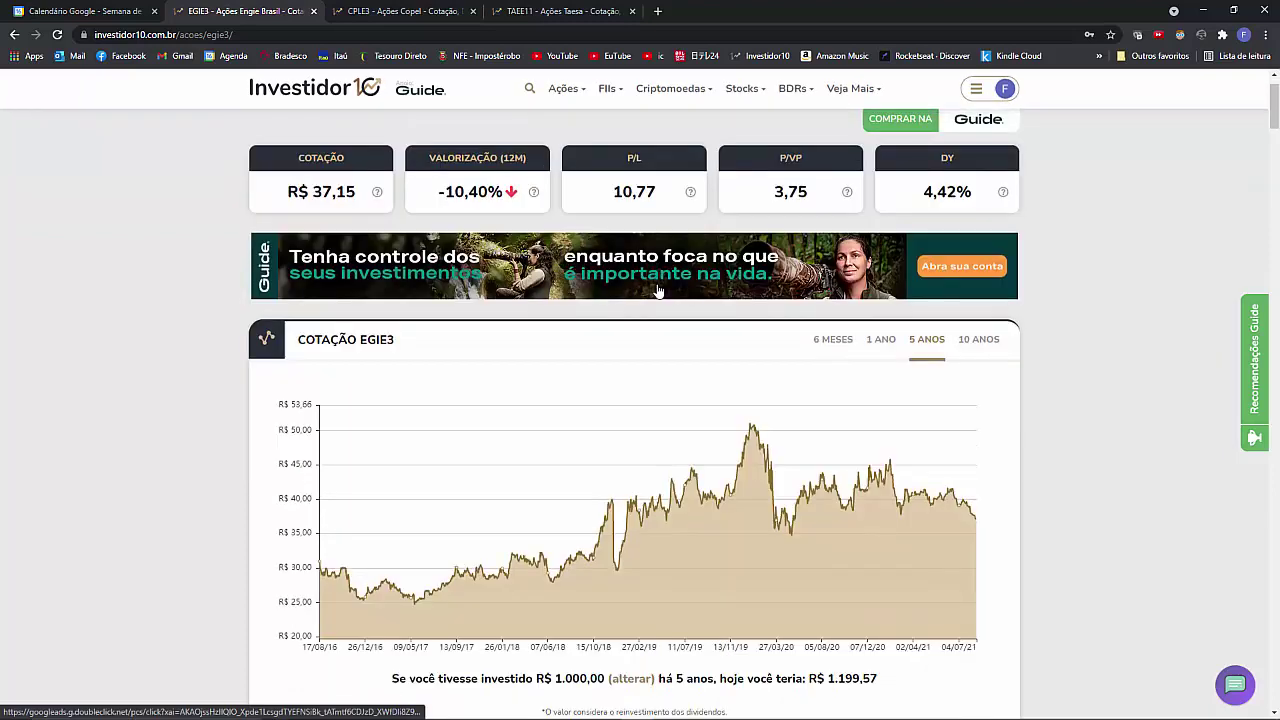
scroll(405, 162, up, 1)
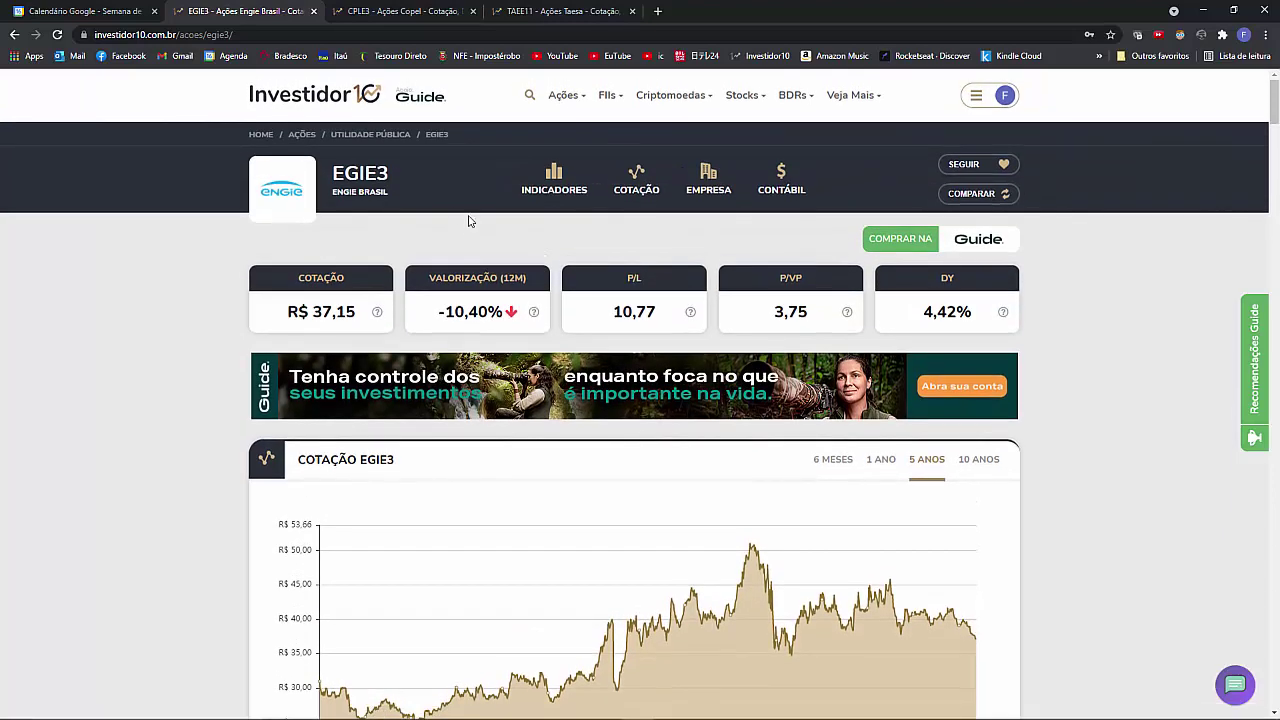
scroll(450, 257, down, 2)
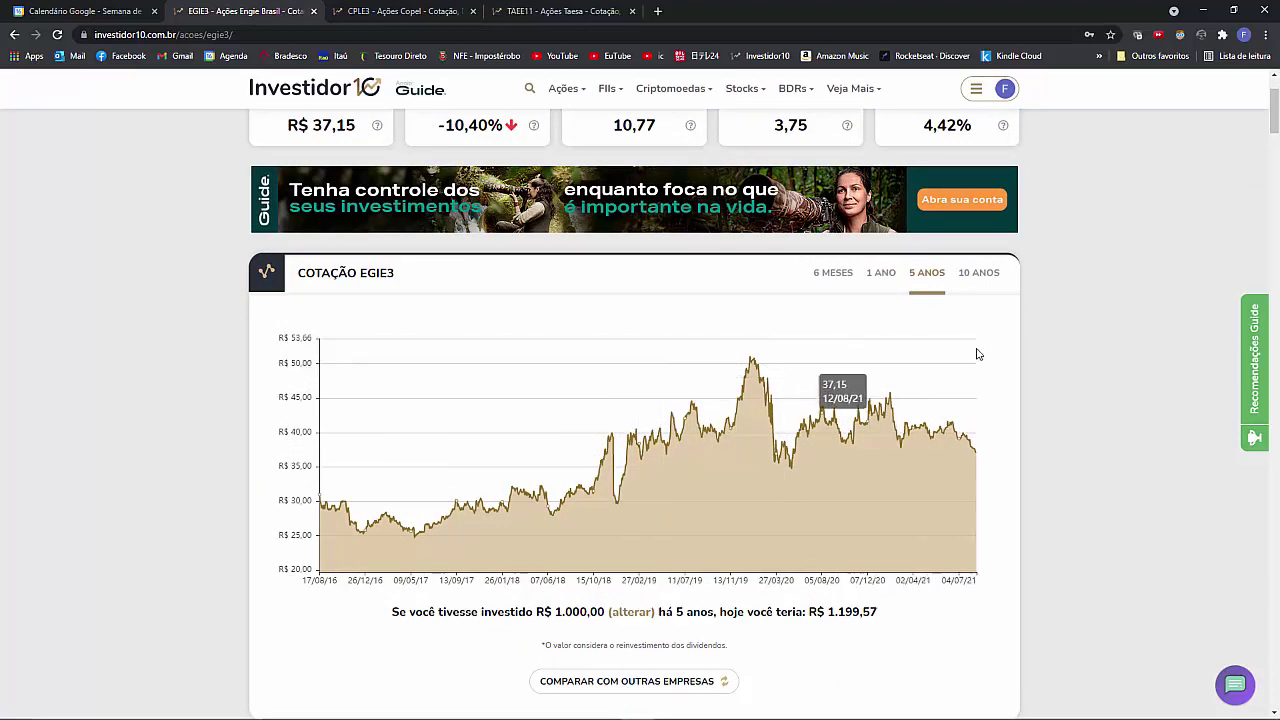
scroll(903, 343, down, 4)
scroll(920, 290, up, 3)
scroll(946, 289, down, 3)
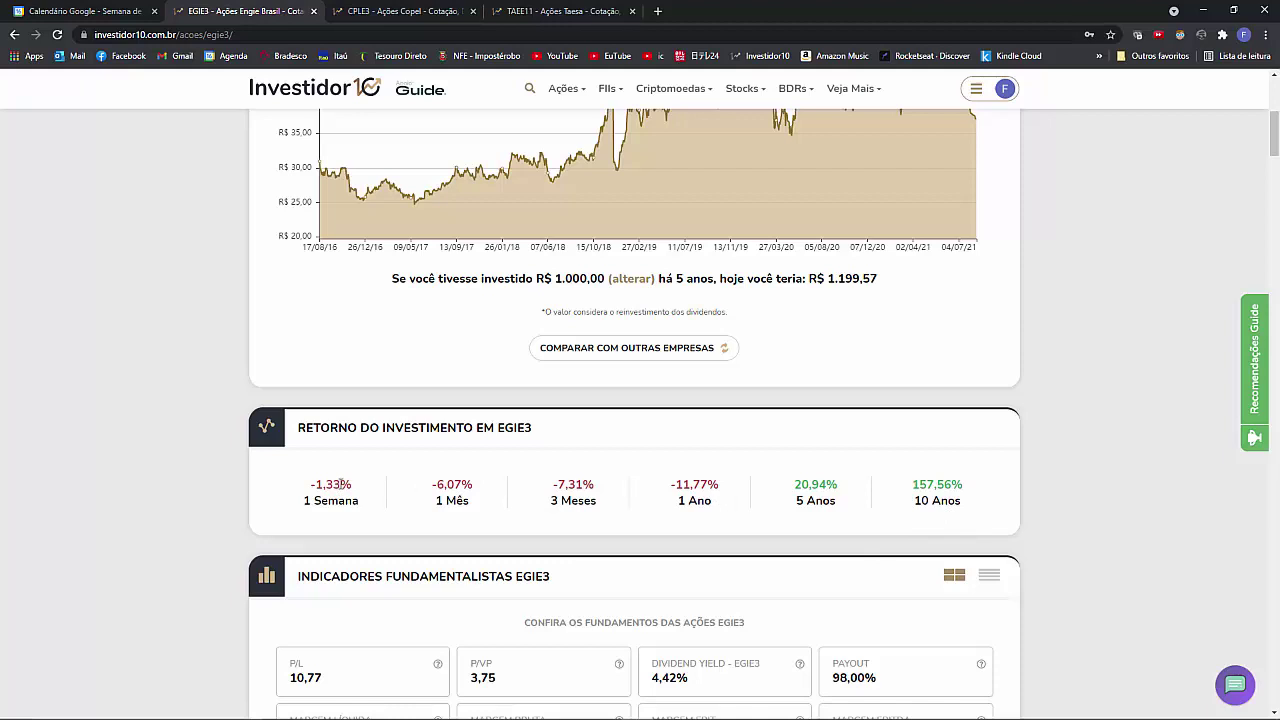
- Highlight the EGIE3 dividend yield and review the five-year history table of fundamental indicators
scroll(340, 484, down, 3)
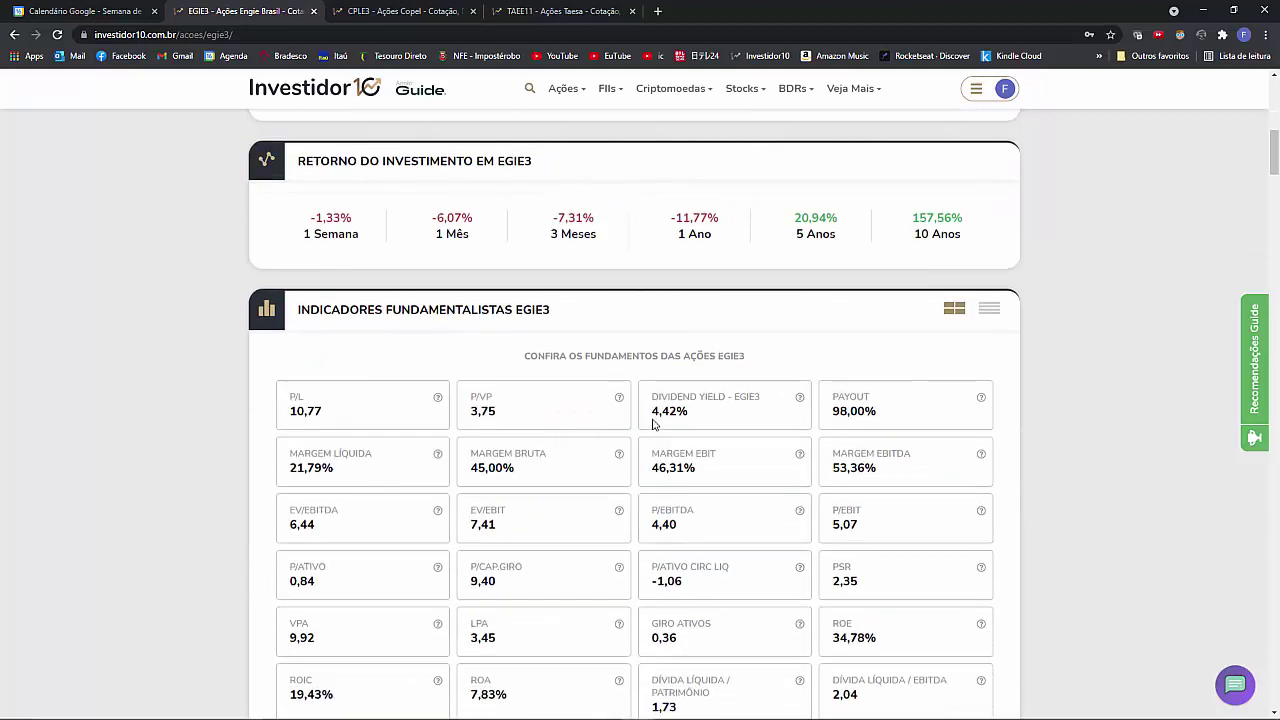
drag(652, 419, 692, 423)
scroll(716, 421, down, 10)
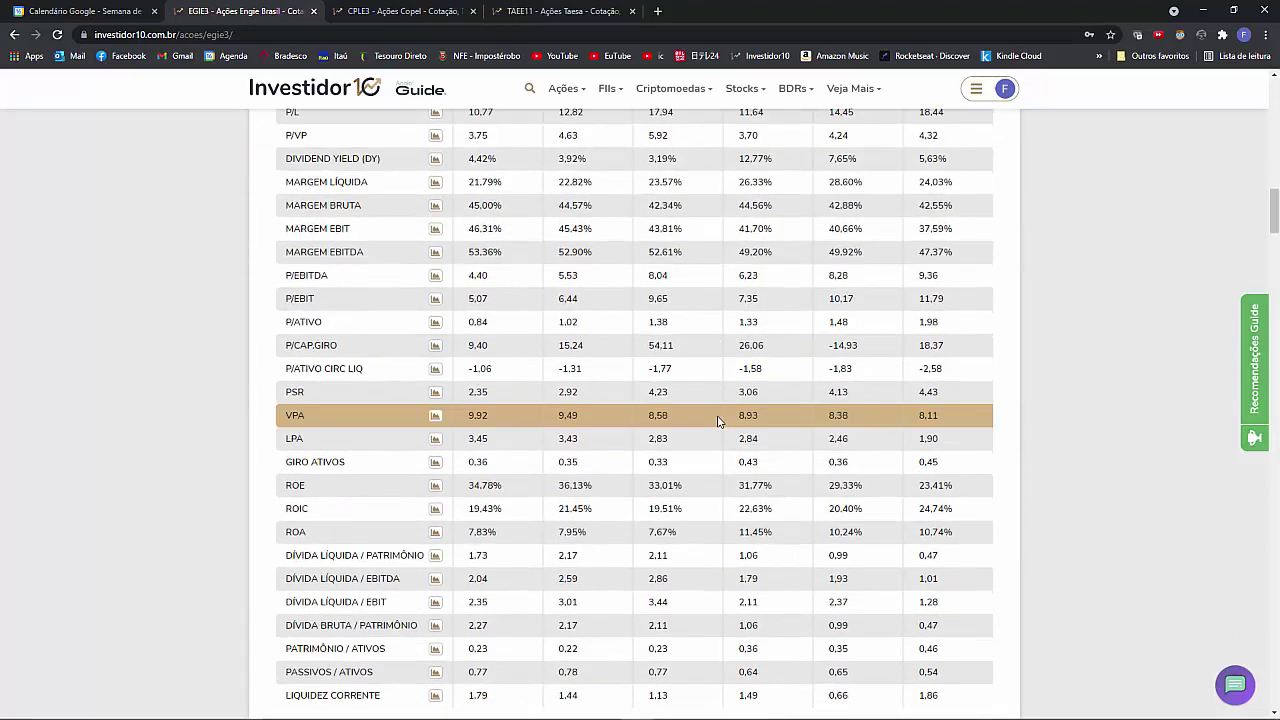
scroll(716, 421, up, 3)
scroll(718, 422, down, 6)
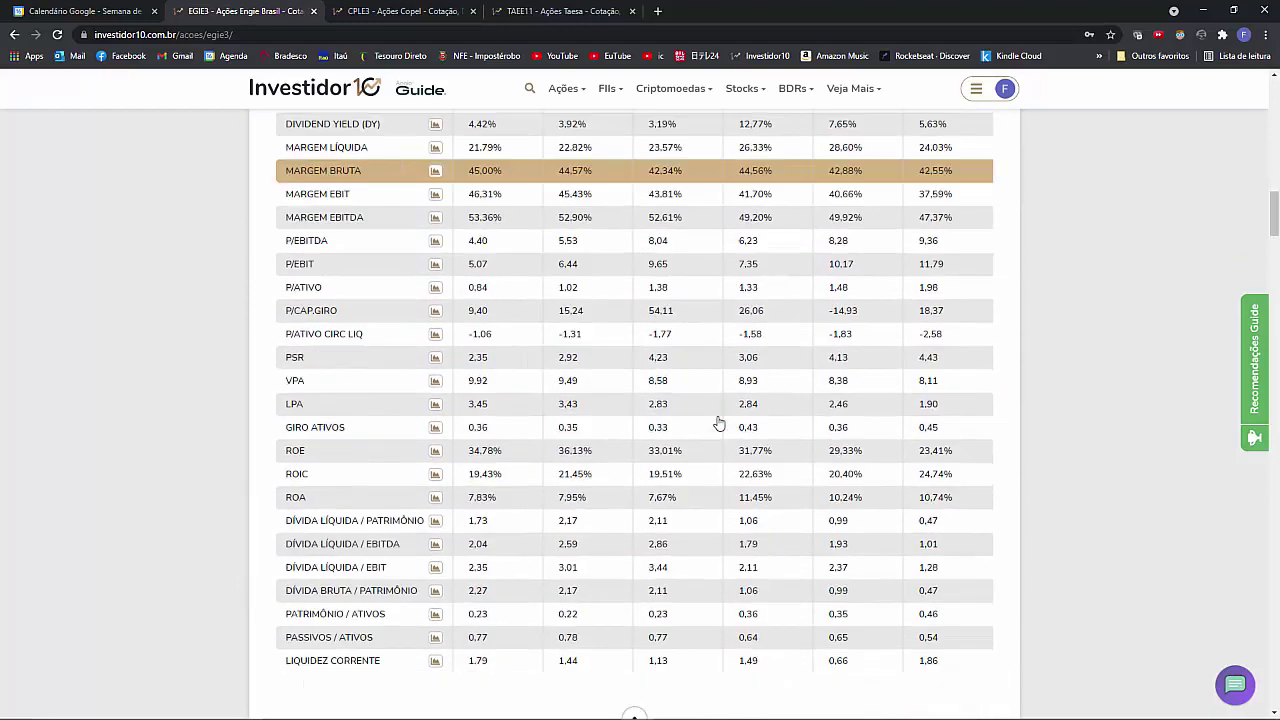
scroll(718, 423, up, 4)
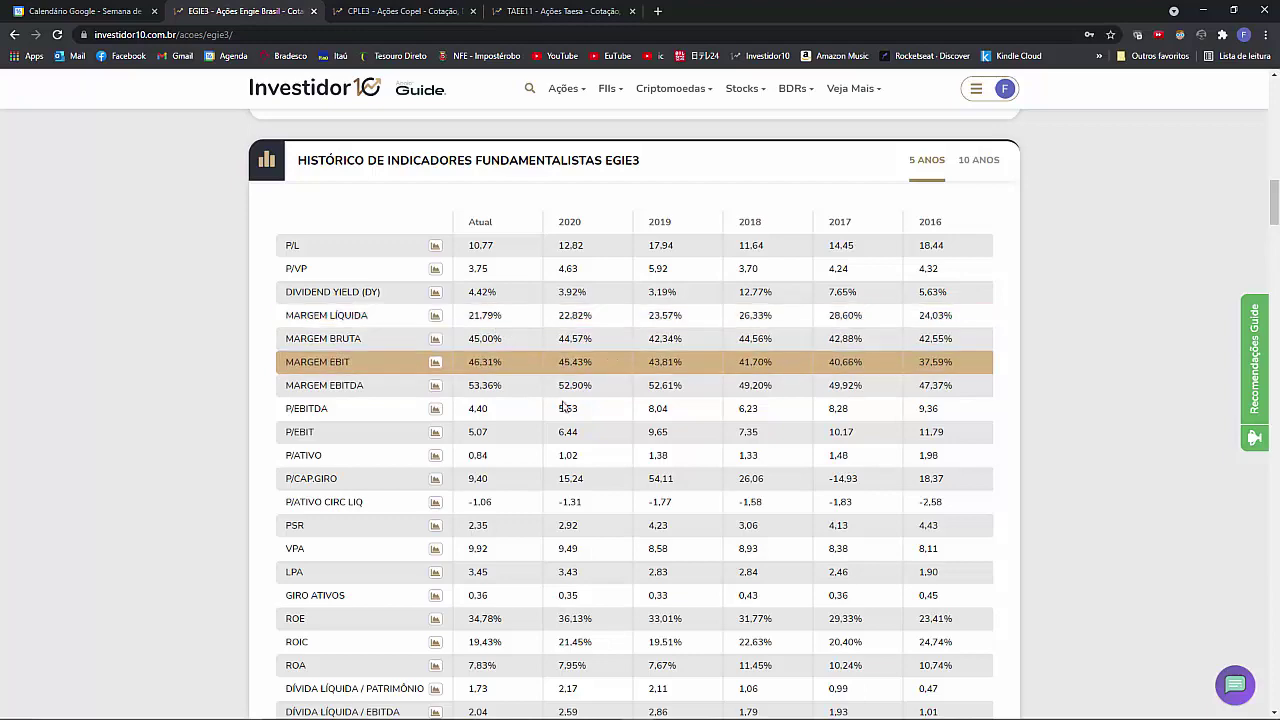
- Examine Engie's ten-year revenue and profit chart, and return to the stock comparison table
scroll(558, 401, down, 15)
scroll(690, 442, down, 20)
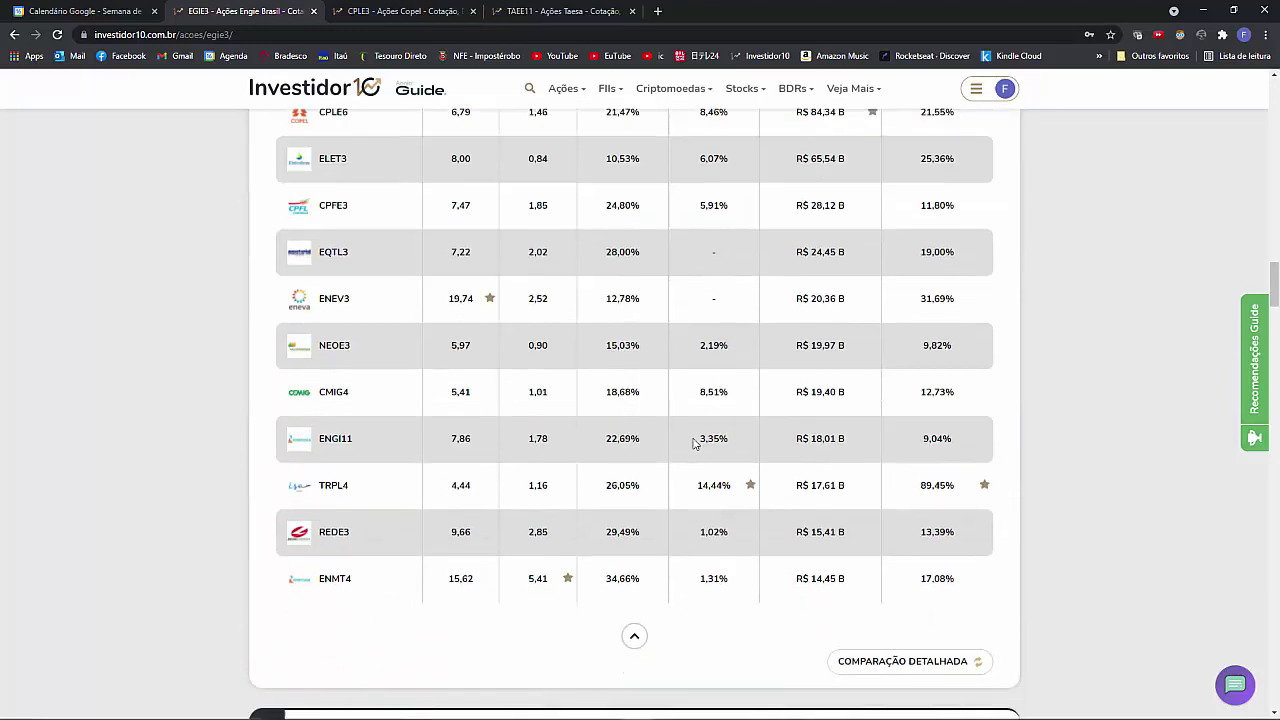
scroll(694, 443, down, 15)
scroll(935, 401, up, 1)
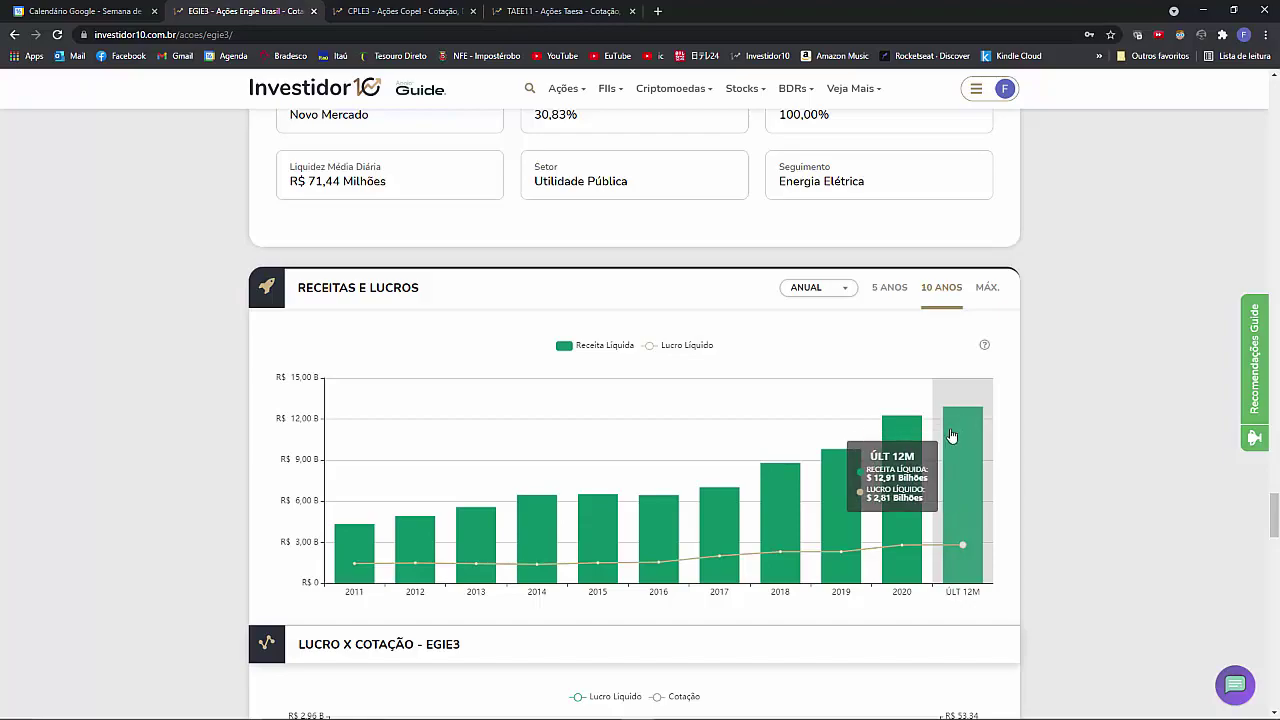
scroll(952, 436, up, 3)
scroll(952, 436, up, 20)
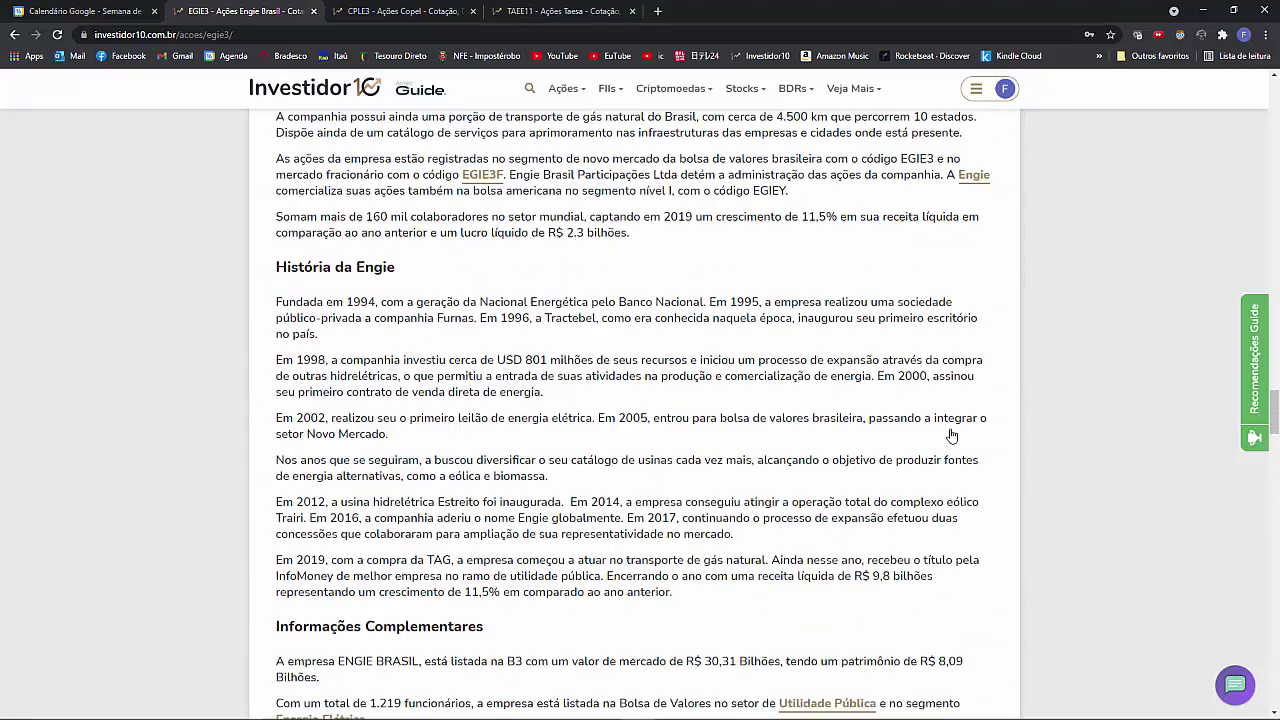
scroll(952, 436, up, 10)
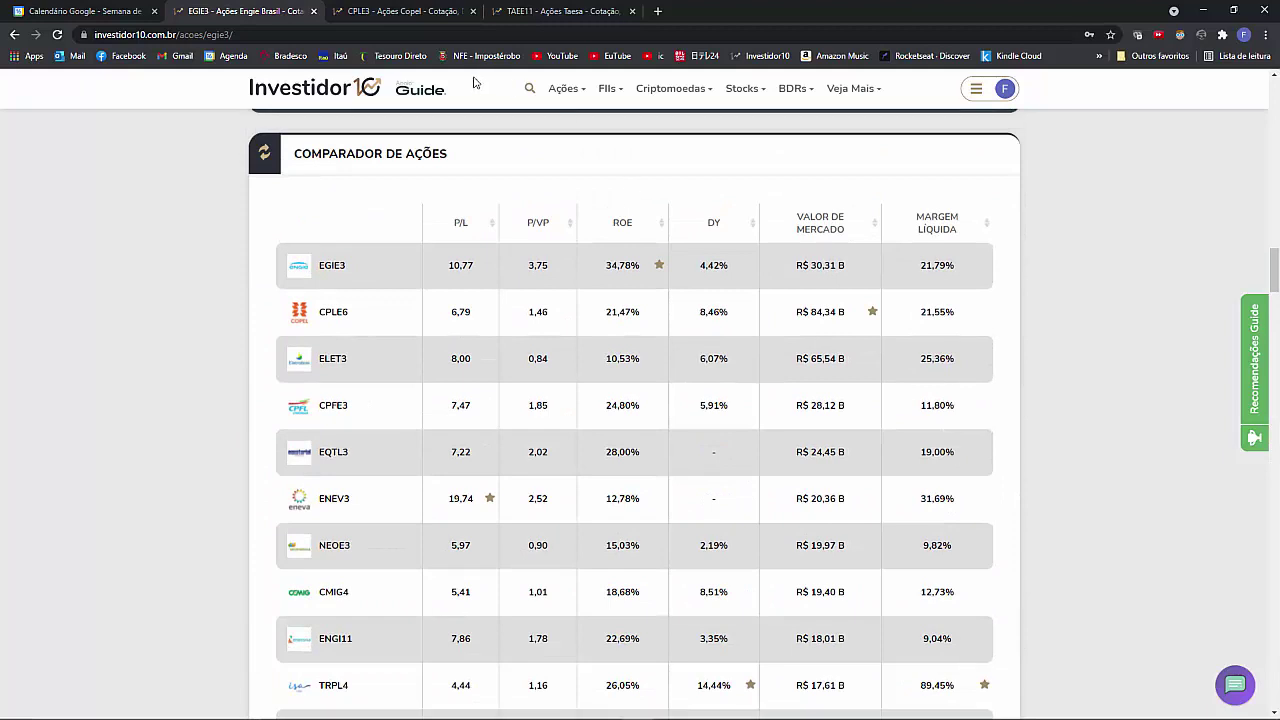
- Switch to the TAEE11 stock page and review its five-year price chart and investment returns
click(514, 12)
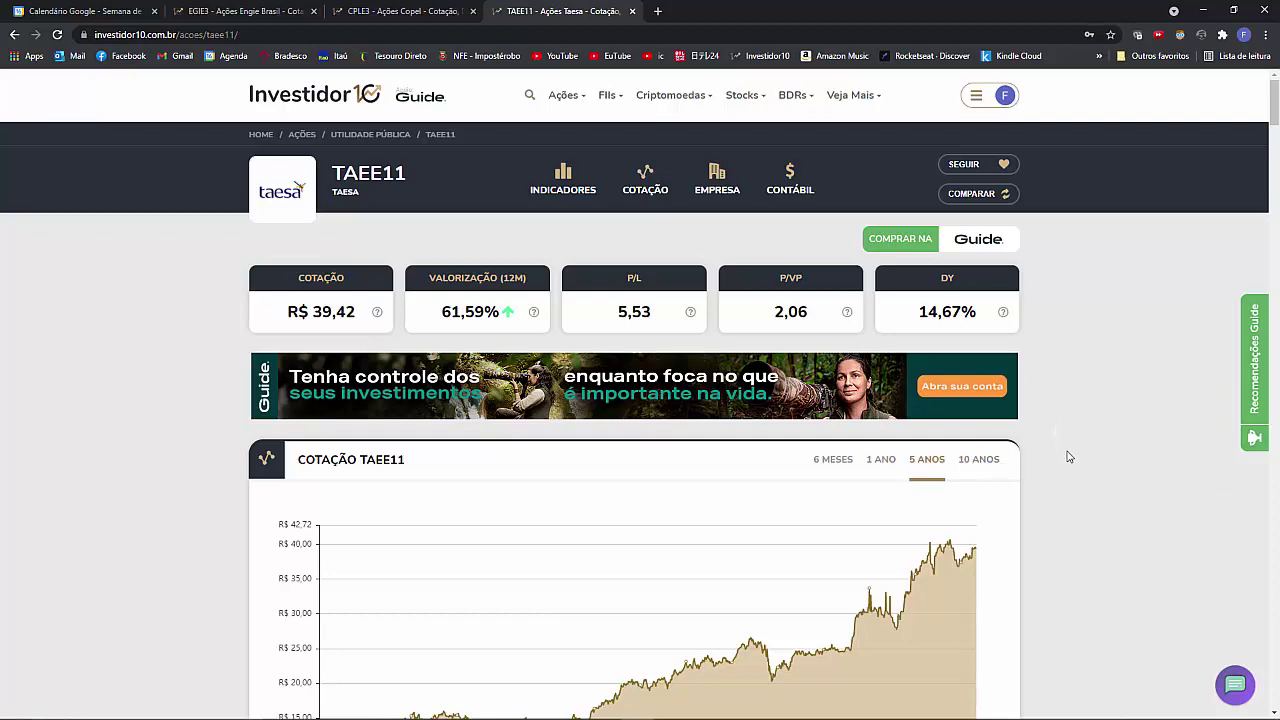
scroll(1066, 466, down, 2)
scroll(1064, 466, up, 2)
scroll(1061, 472, down, 1)
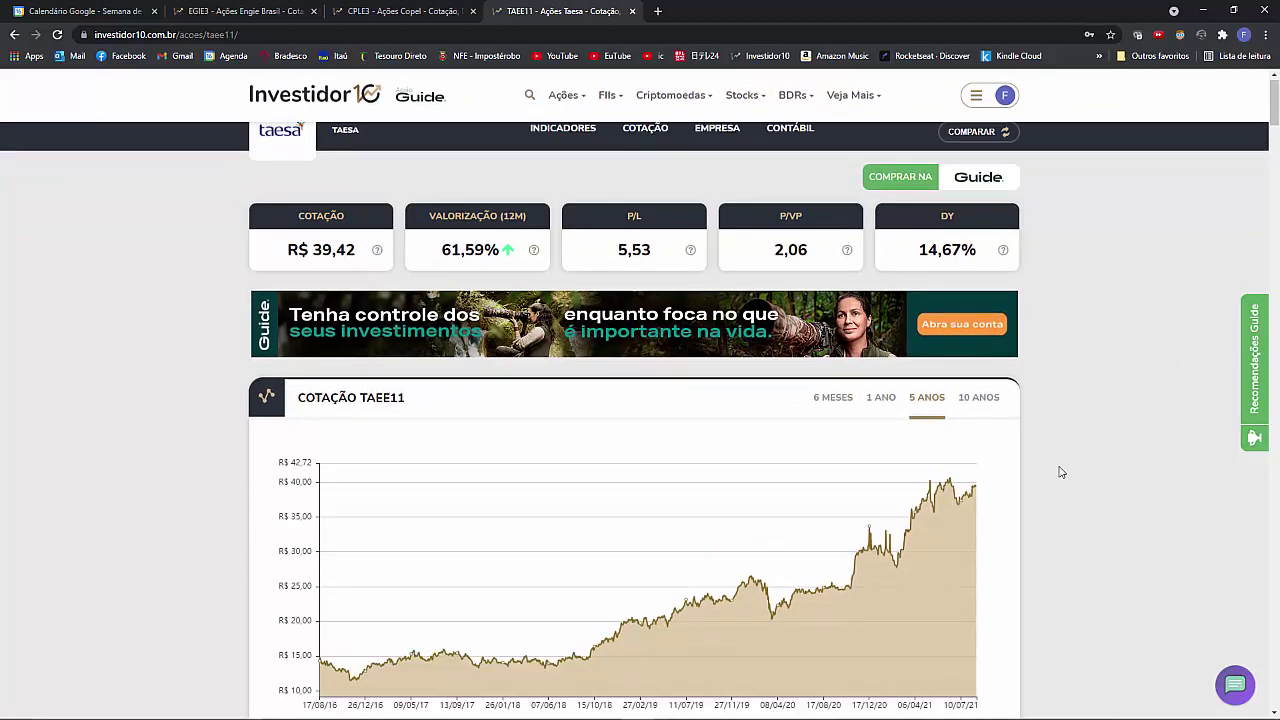
scroll(1055, 470, down, 3)
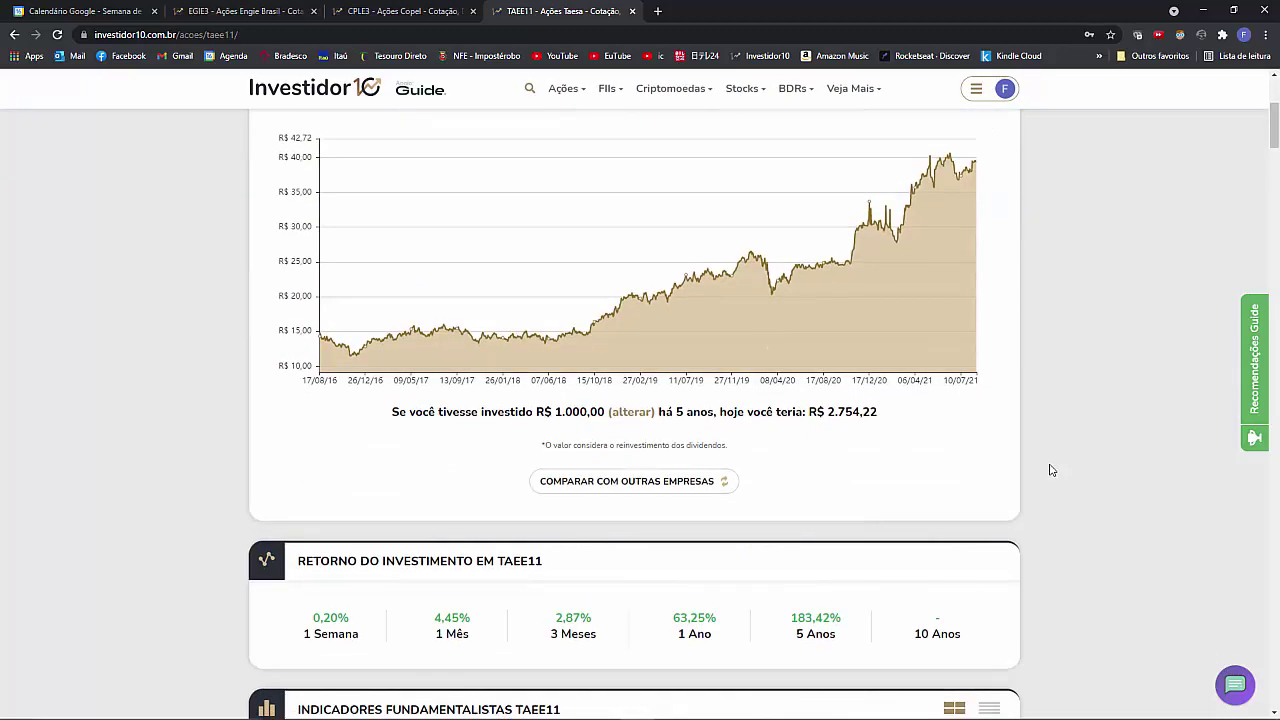
scroll(1051, 470, down, 2)
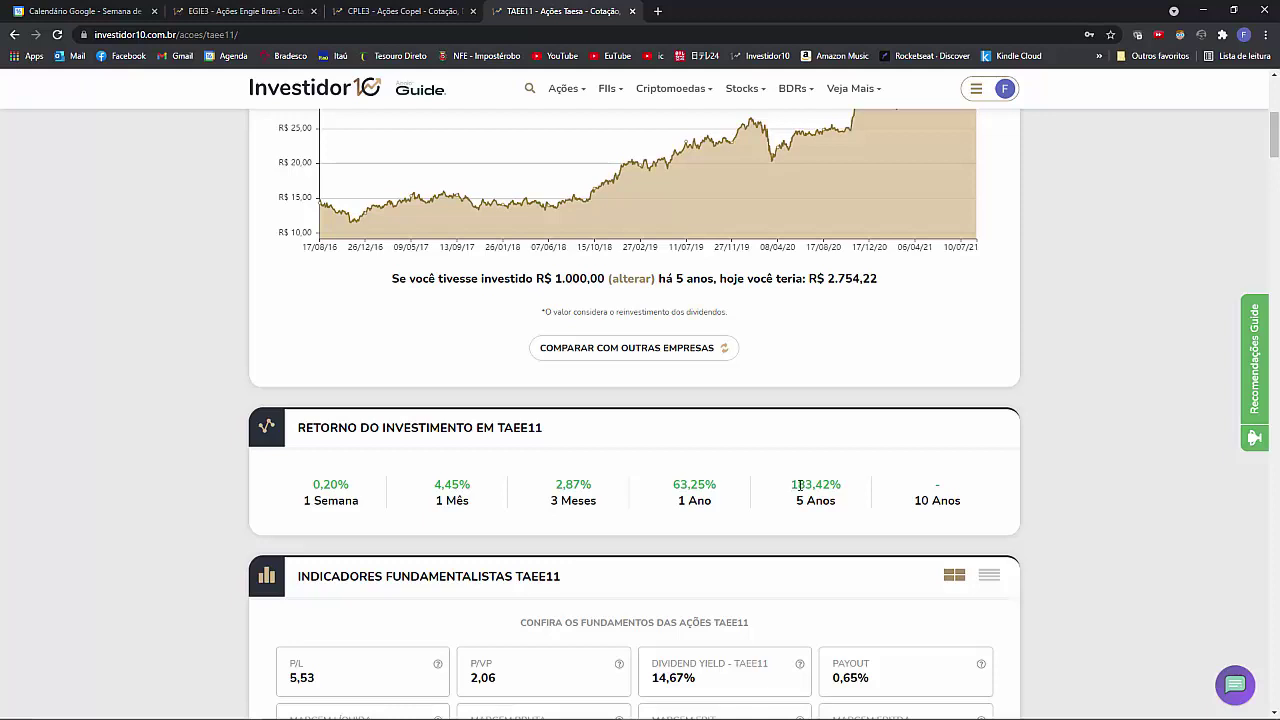
- Highlight the dividend yield value in the TAEE11 fundamental indicators and bring up the Calculator
scroll(848, 483, down, 3)
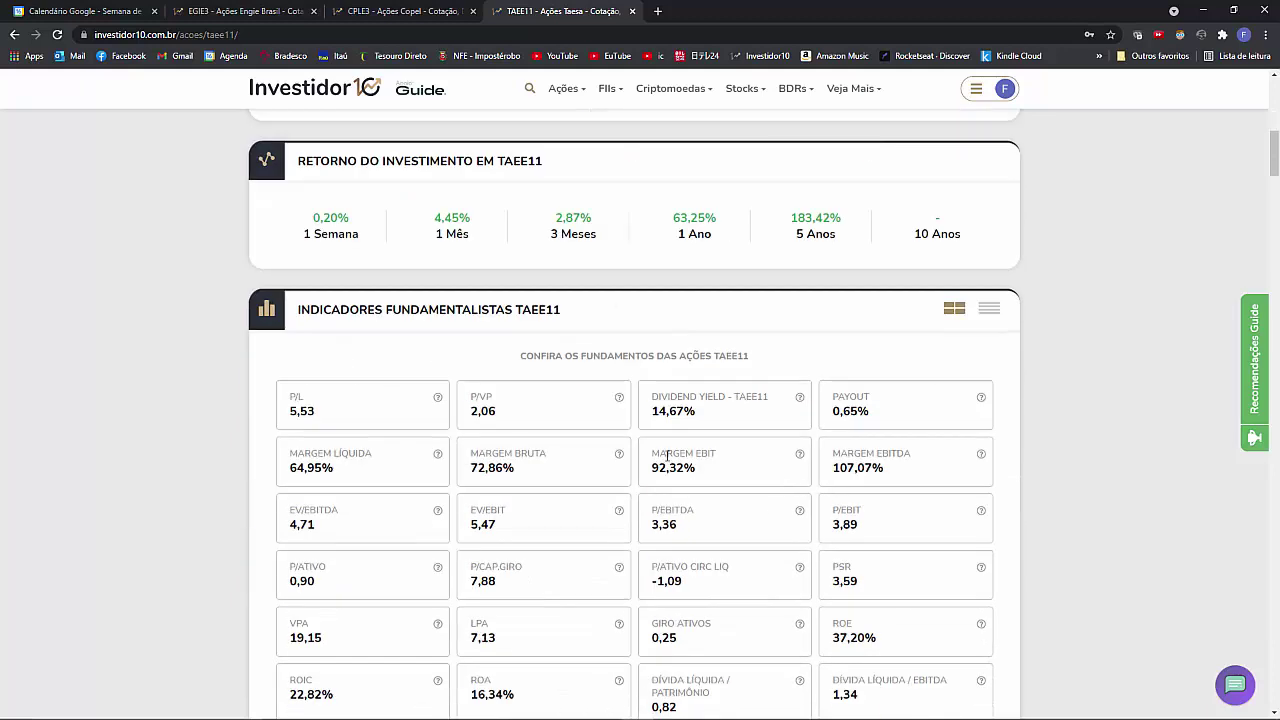
drag(705, 412, 648, 412)
mouse_move(524, 708)
mouse_move(462, 706)
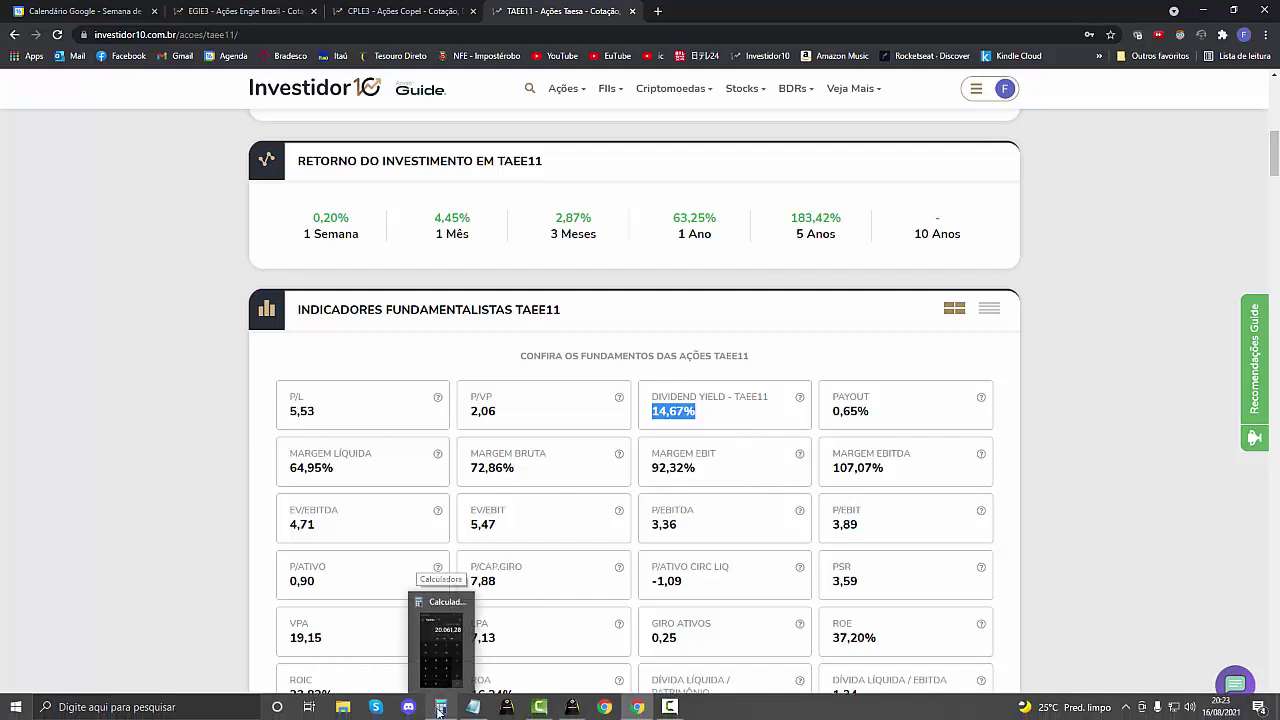
click(439, 711)
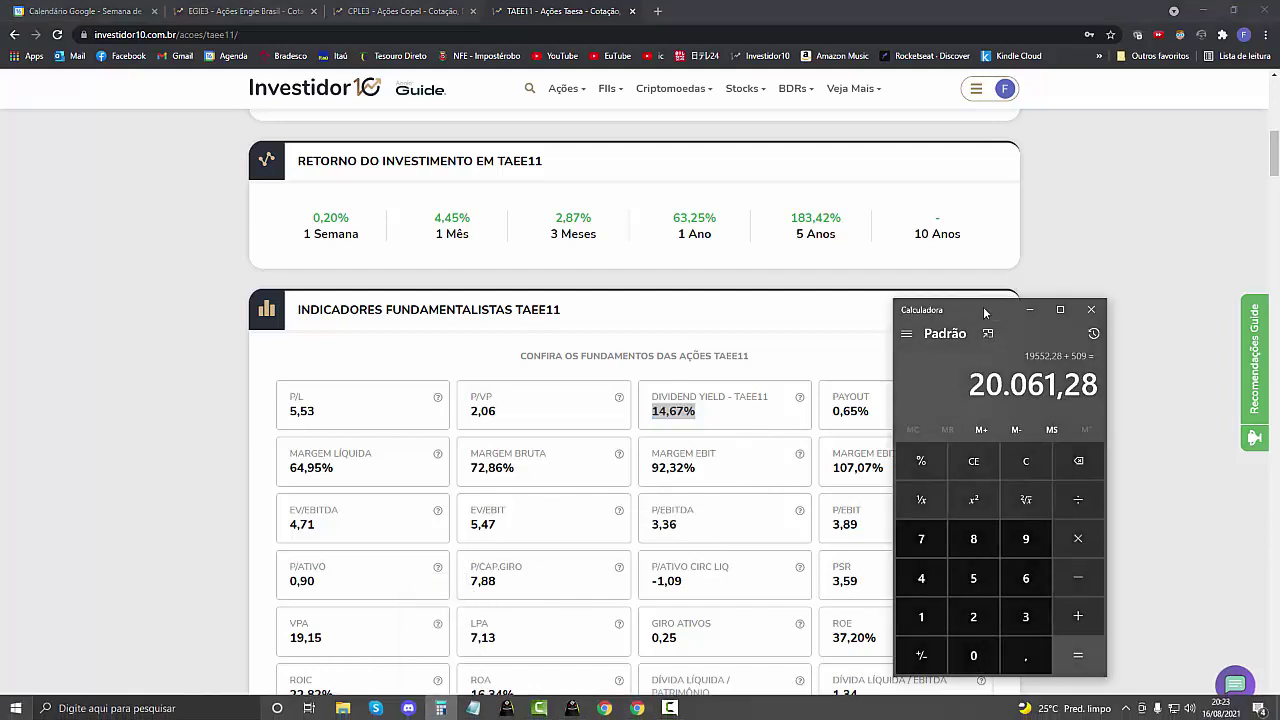
- Clear the Calculator and move its window clear of the TAEE11 fundamental indicators
drag(977, 330, 149, 276)
click(576, 443)
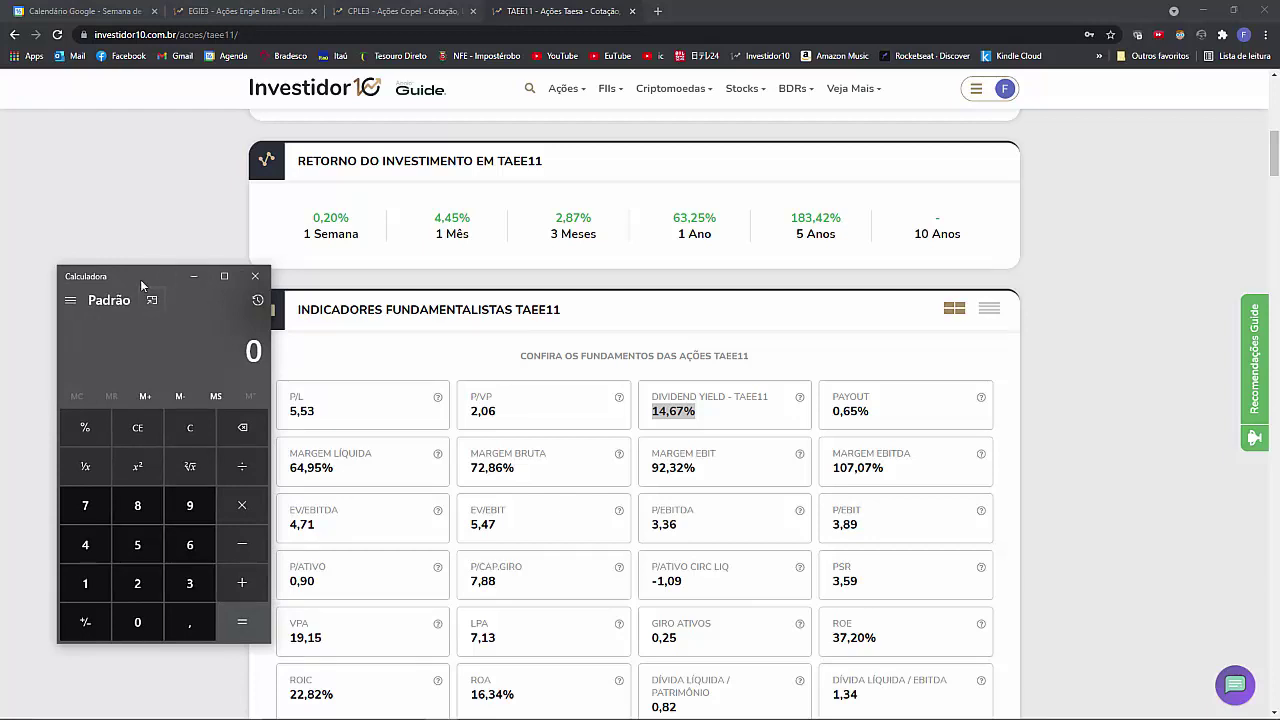
drag(152, 267, 92, 275)
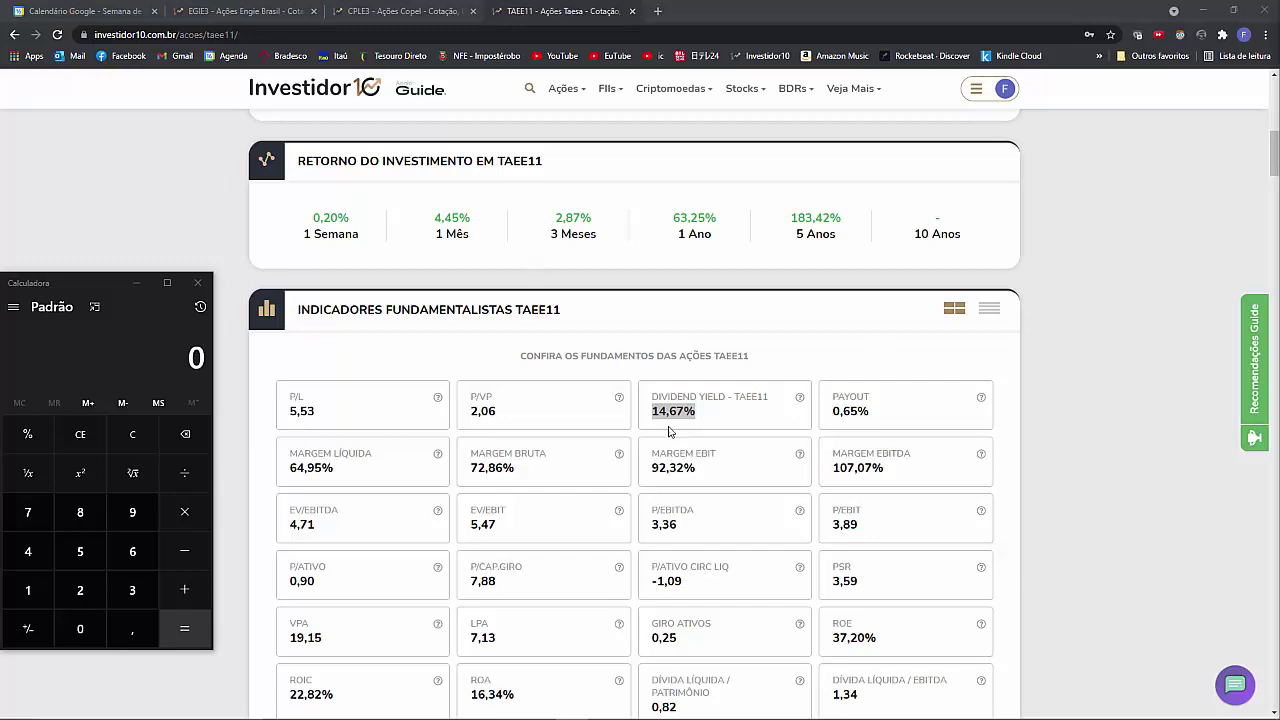
click(143, 355)
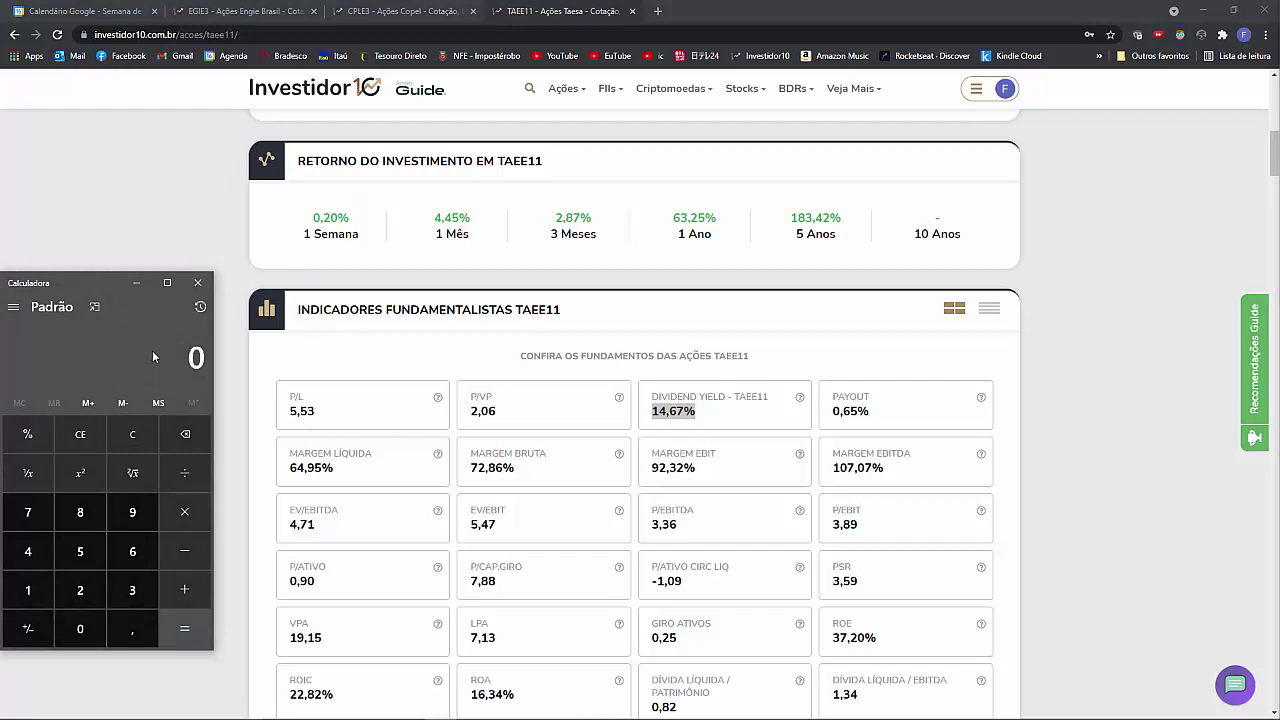
drag(86, 276, 123, 192)
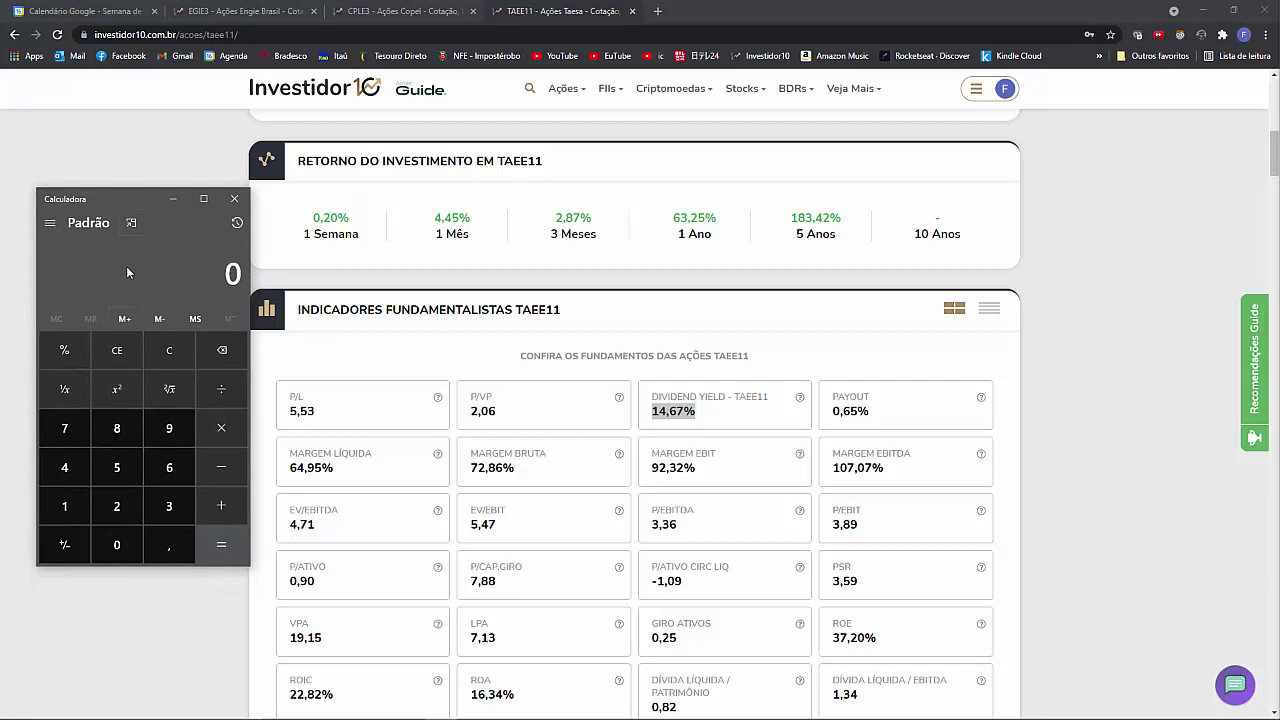
- Multiply 40000 by the 0,1467 dividend yield in the Calculator, and divide the result by 12
text(400000)
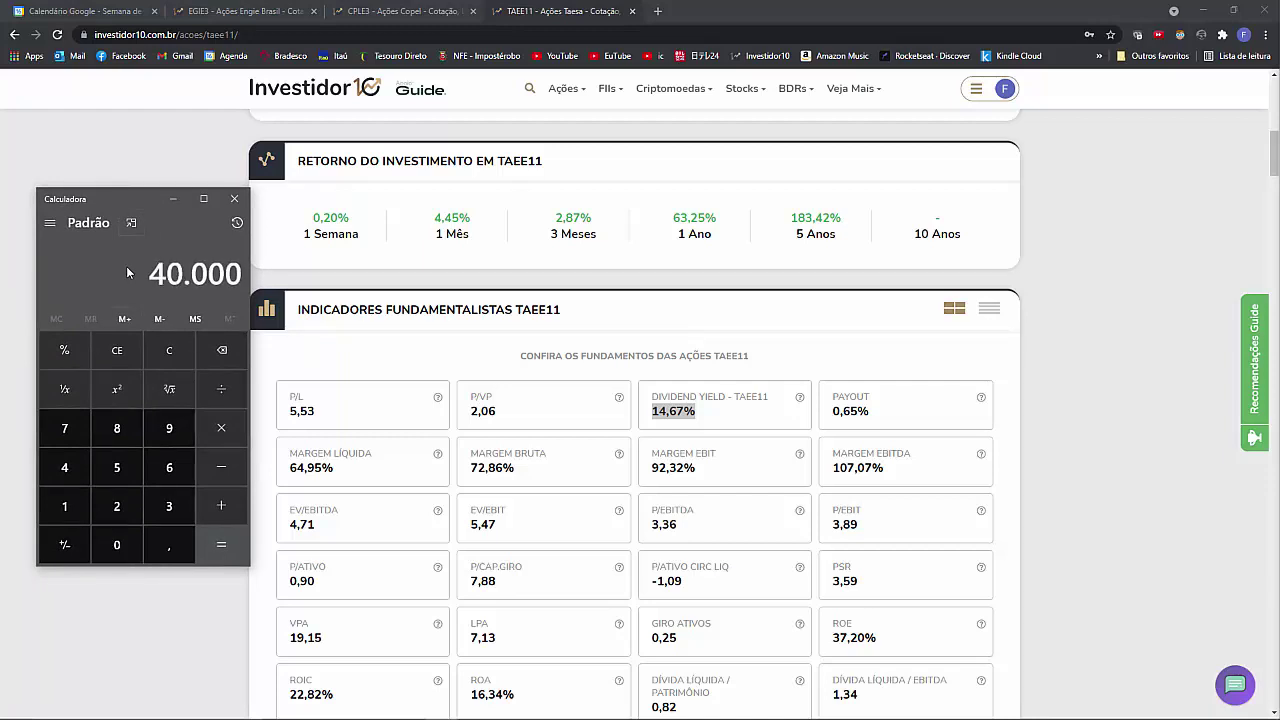
key(asterisk)
text(0,)
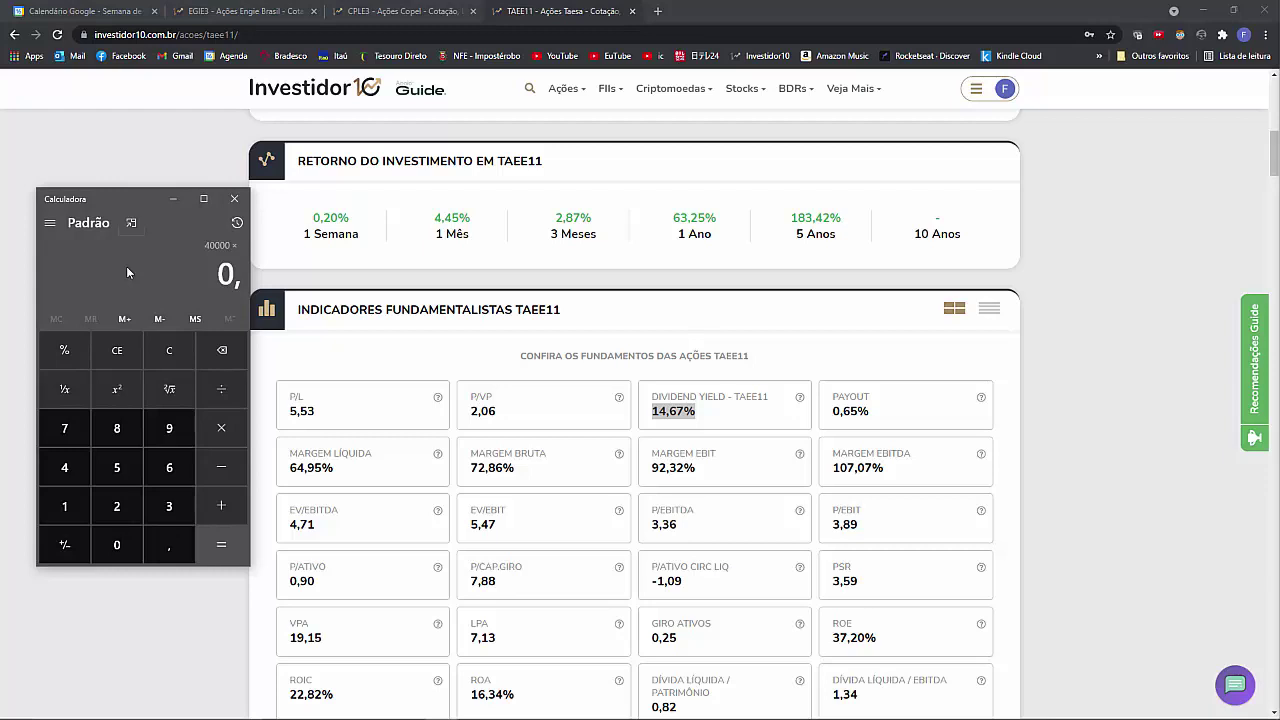
text(1467)
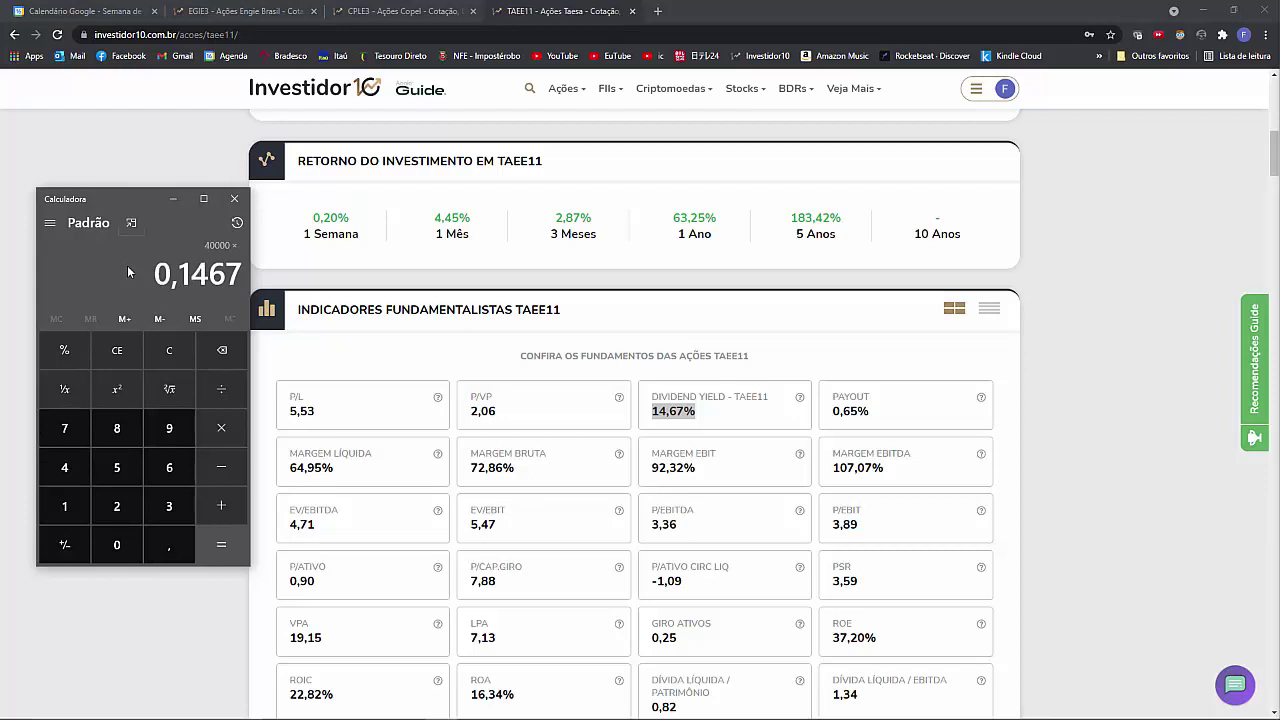
key(Return)
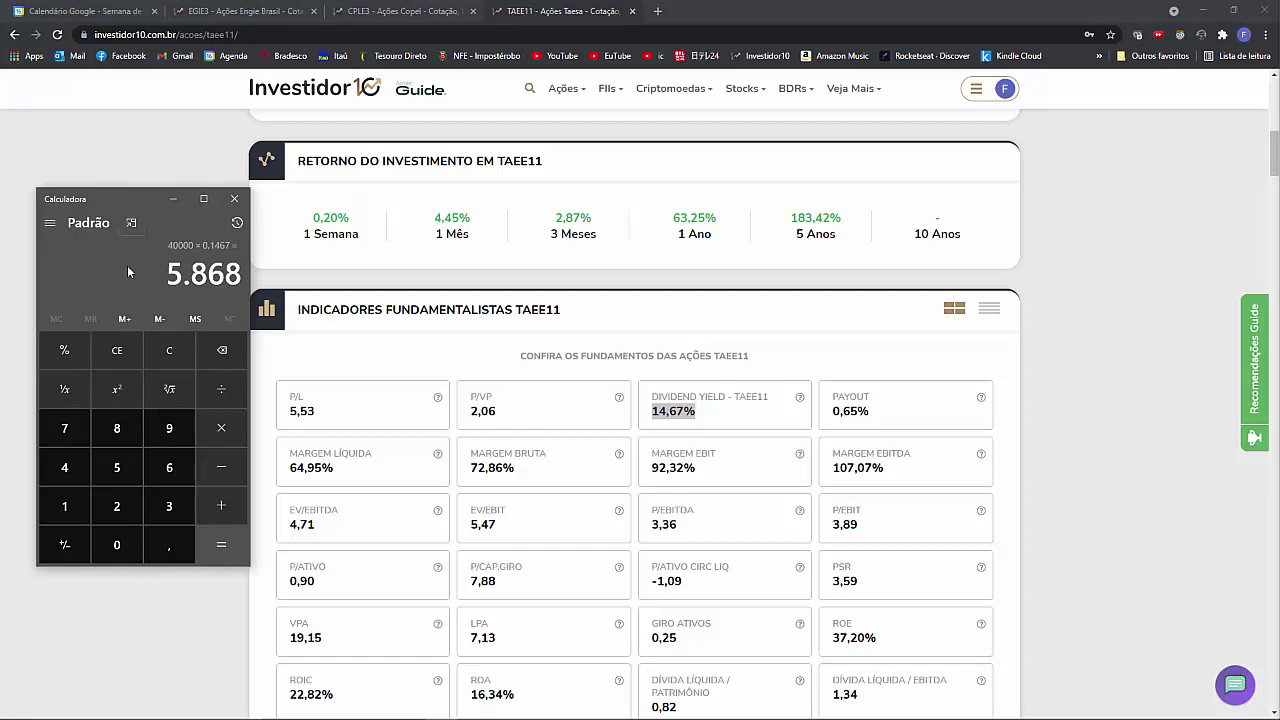
key(slash)
text(12)
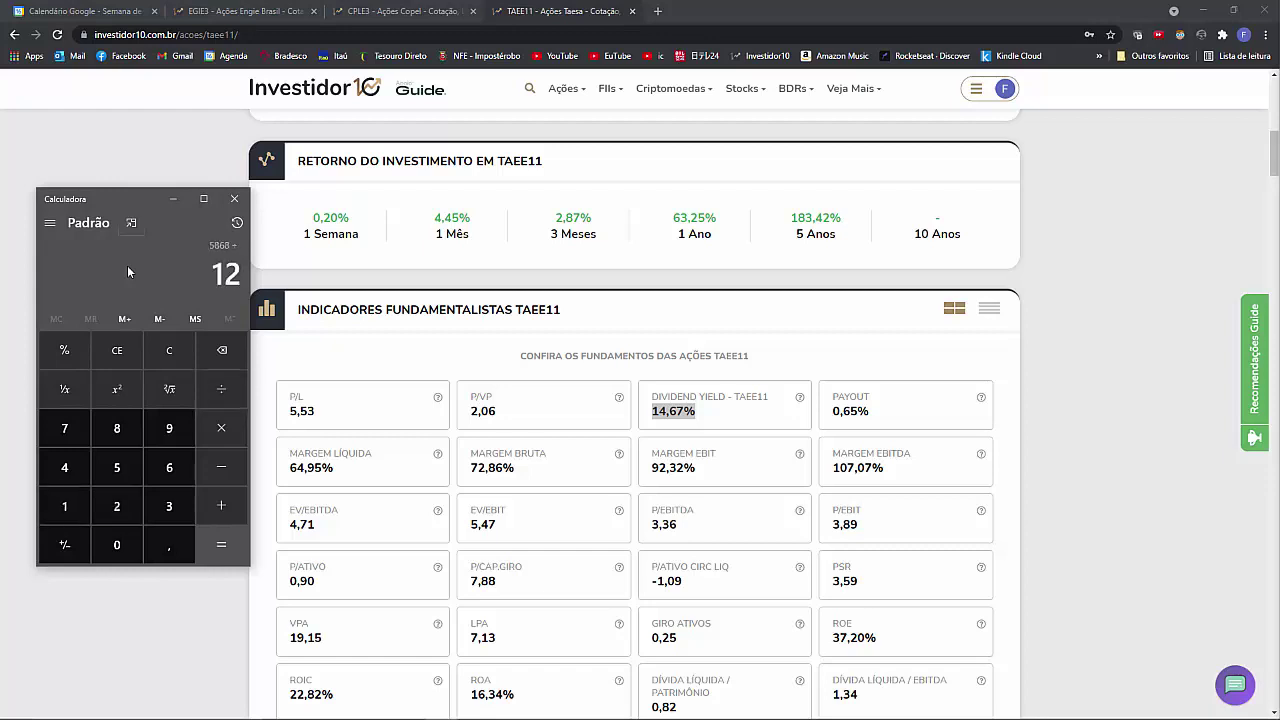
key(Return)
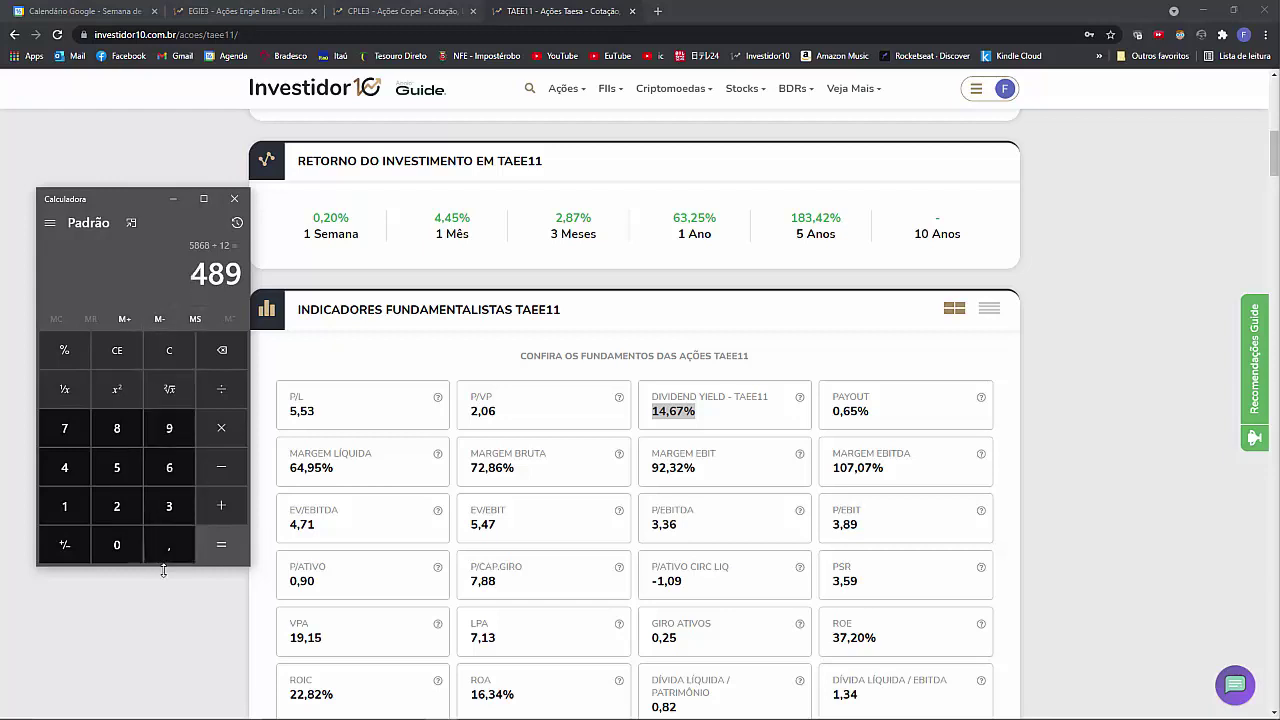
- Return to the TAEE11 page and review its summary of price, 12-month appreciation, P/L, P/VP and dividend yield
click(172, 607)
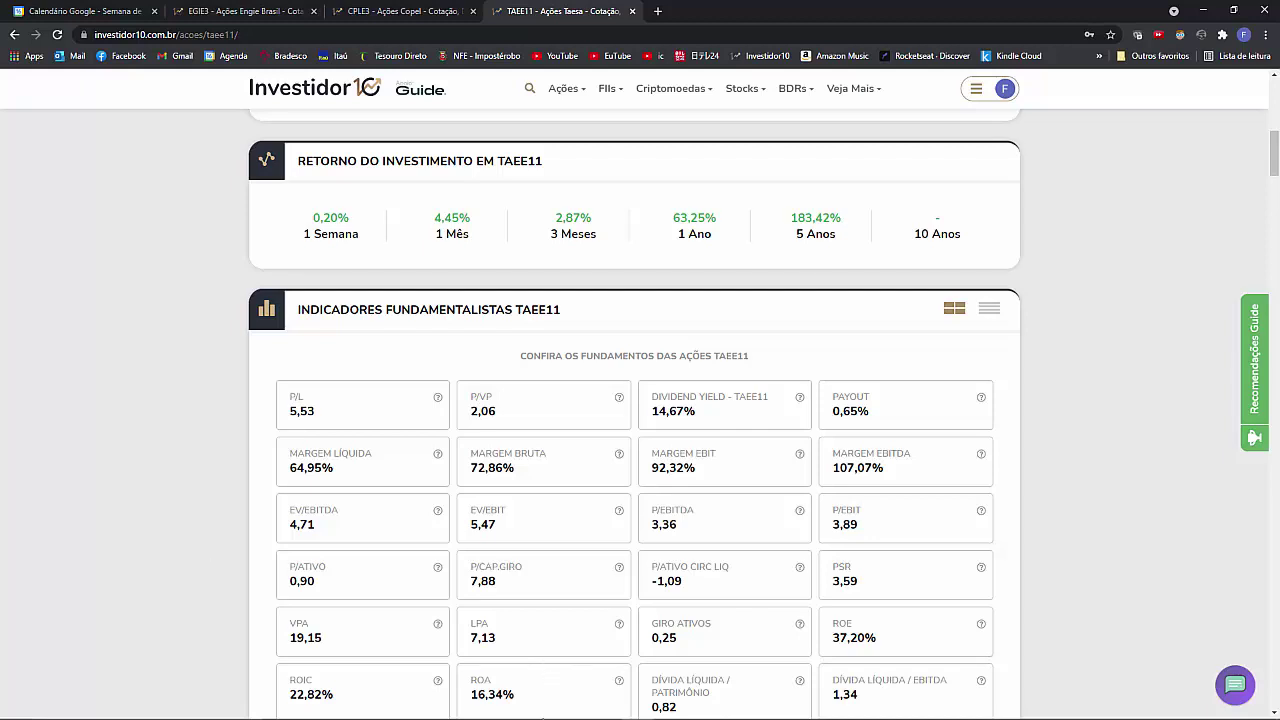
mouse_move(568, 714)
click(440, 707)
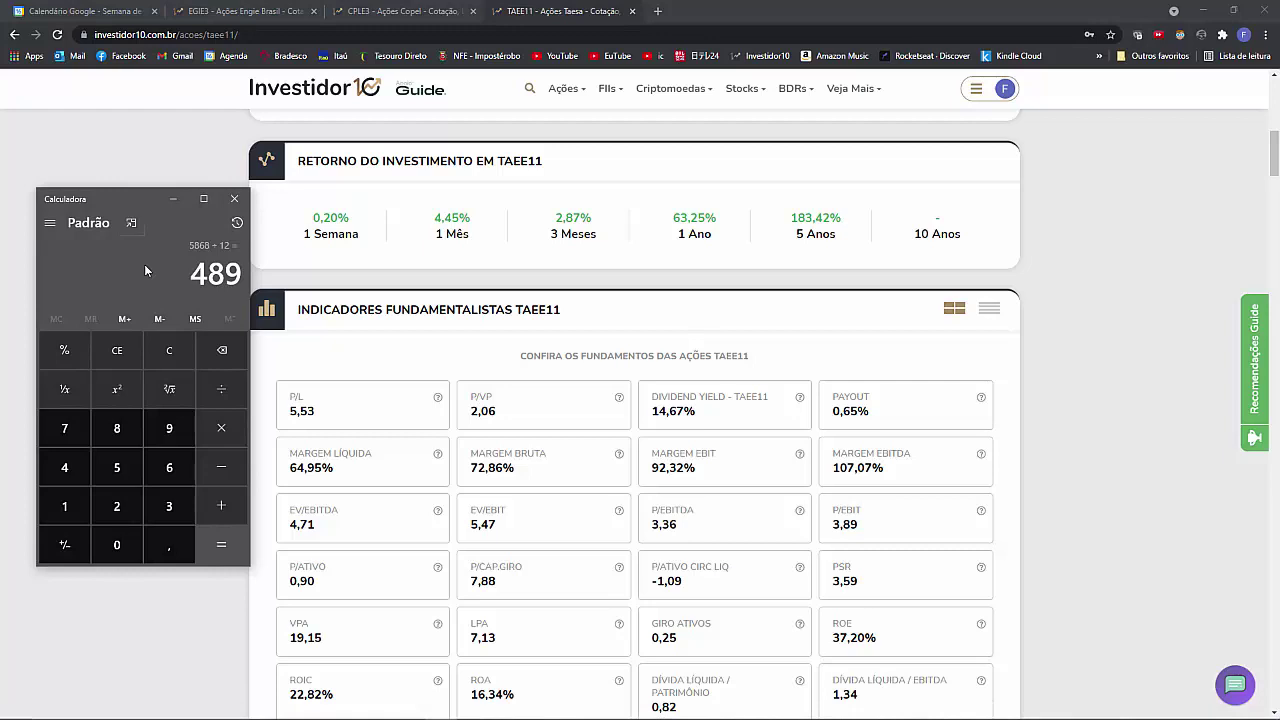
click(791, 276)
scroll(771, 374, up, 5)
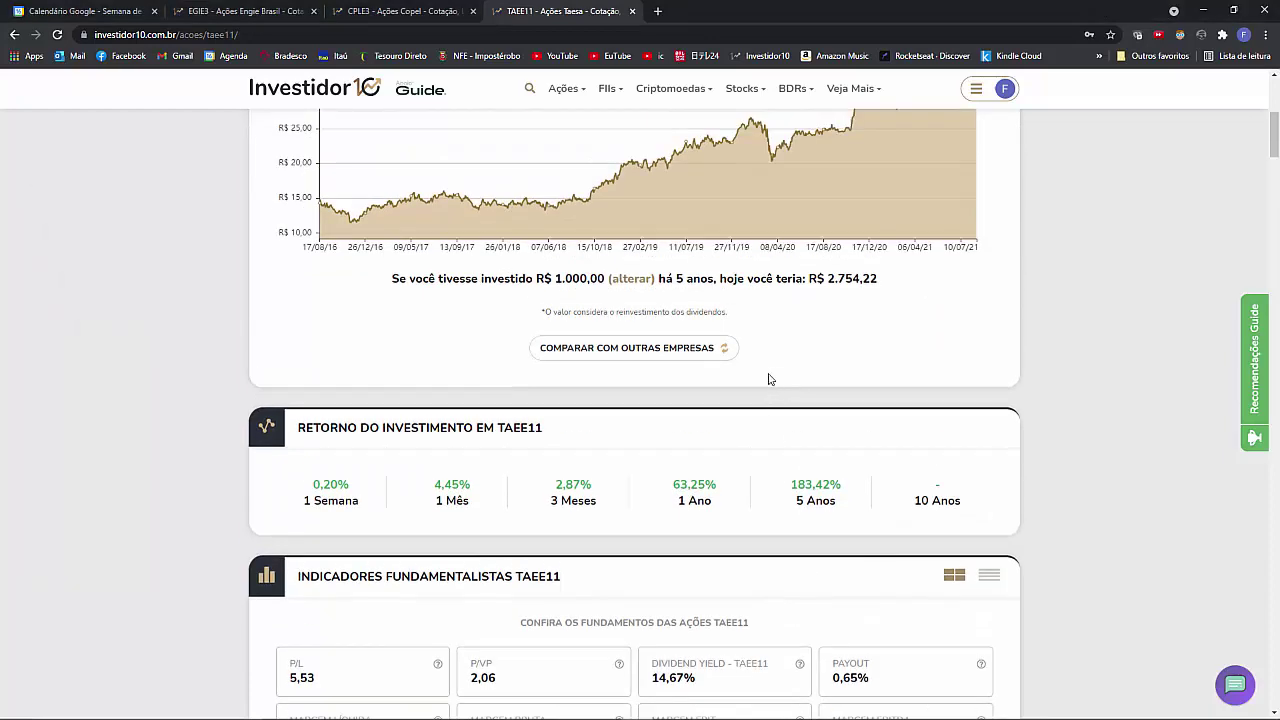
scroll(660, 411, up, 3)
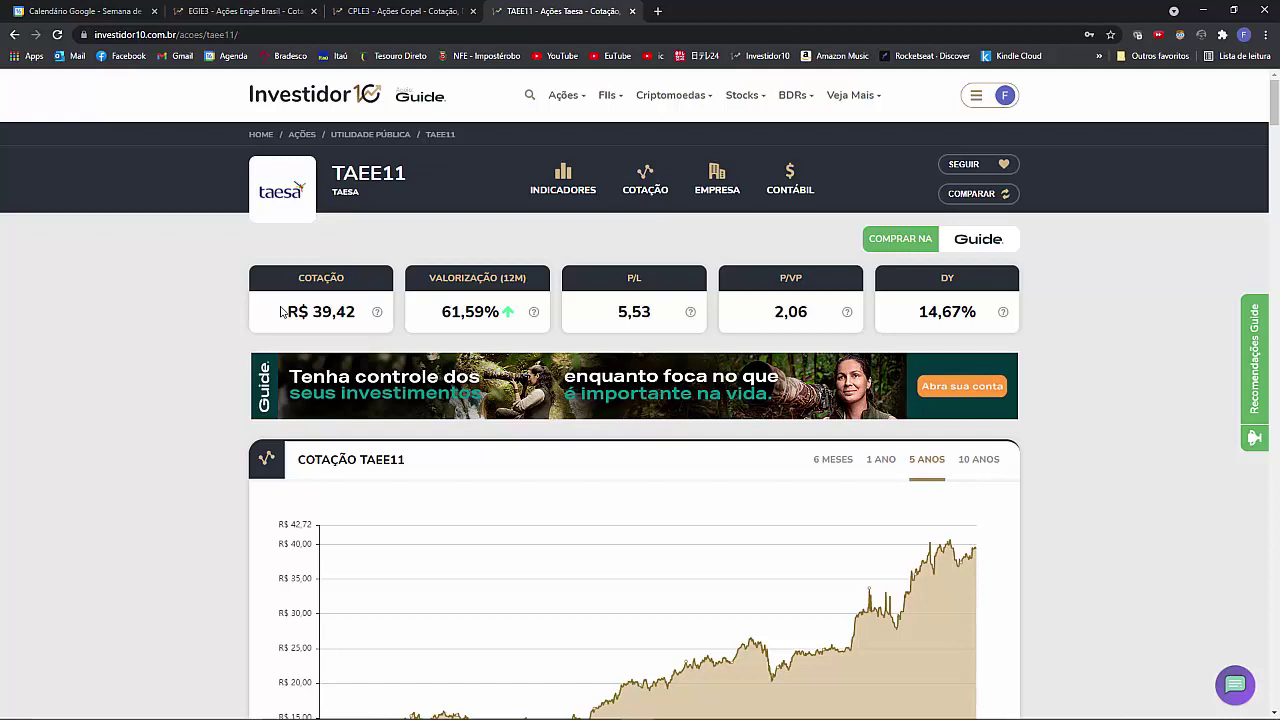
scroll(988, 331, down, 1)
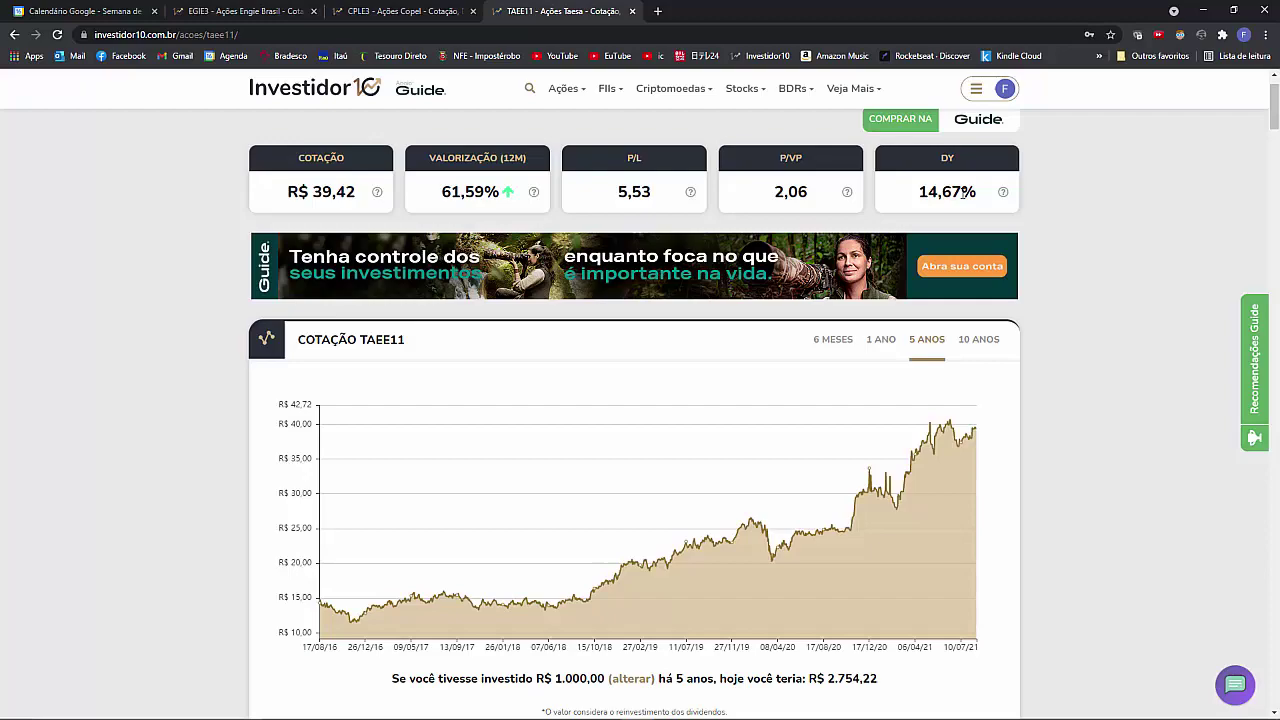
- Examine the last-12-month revenue and profit in Taesa's ten-year Receitas e Lucros chart
scroll(960, 196, down, 20)
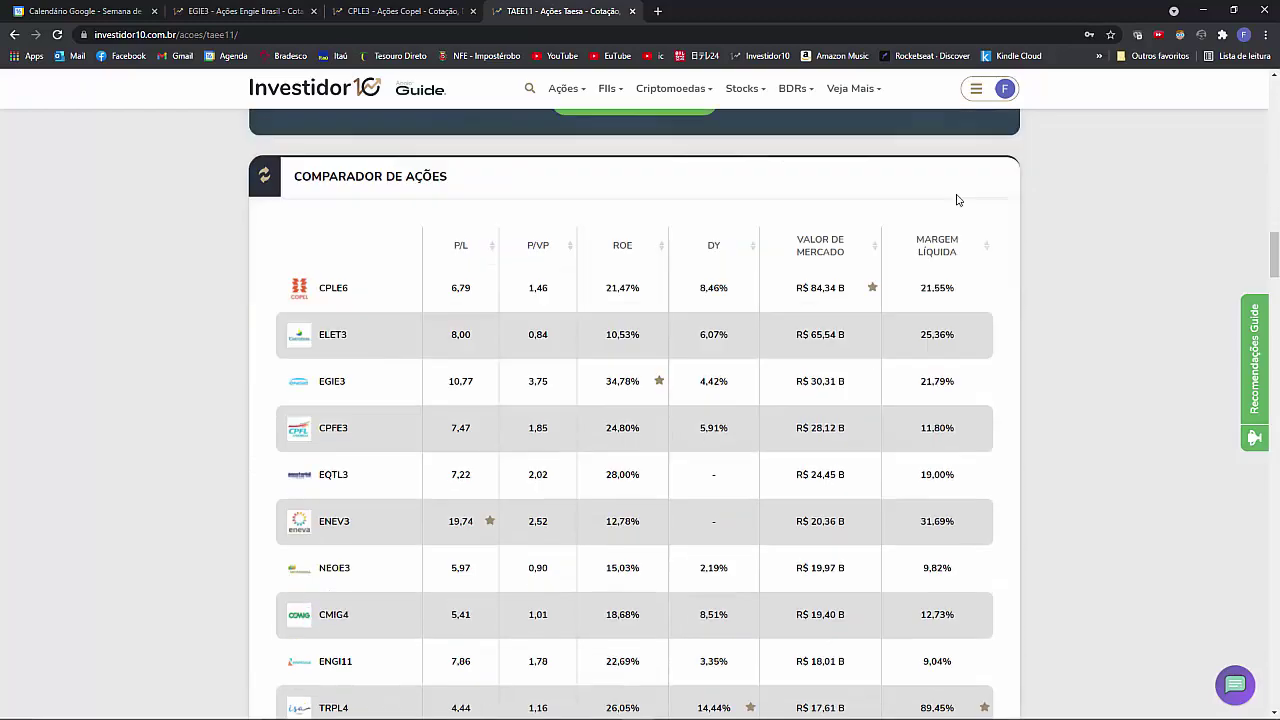
scroll(956, 200, down, 20)
scroll(945, 206, down, 4)
scroll(948, 214, up, 20)
mouse_move(964, 255)
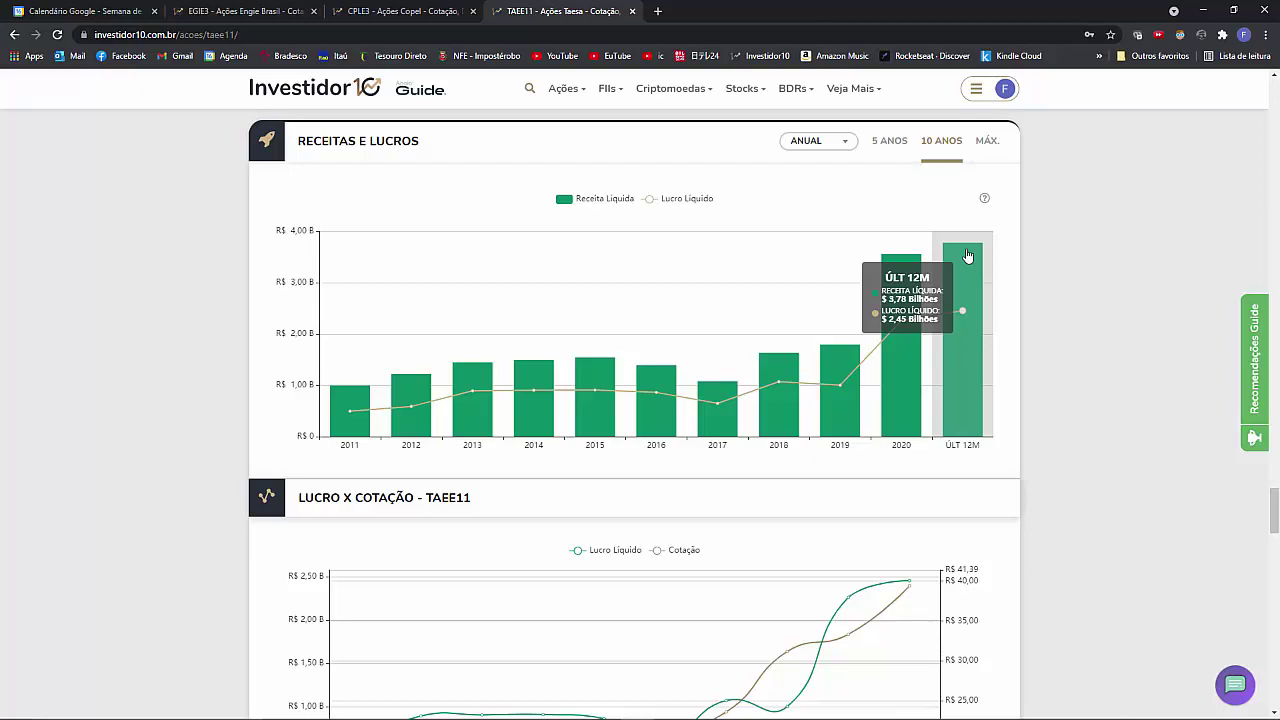
- Review the TAEE11 dividend history chart and the net margin row in the five-year indicator history table
scroll(803, 331, up, 15)
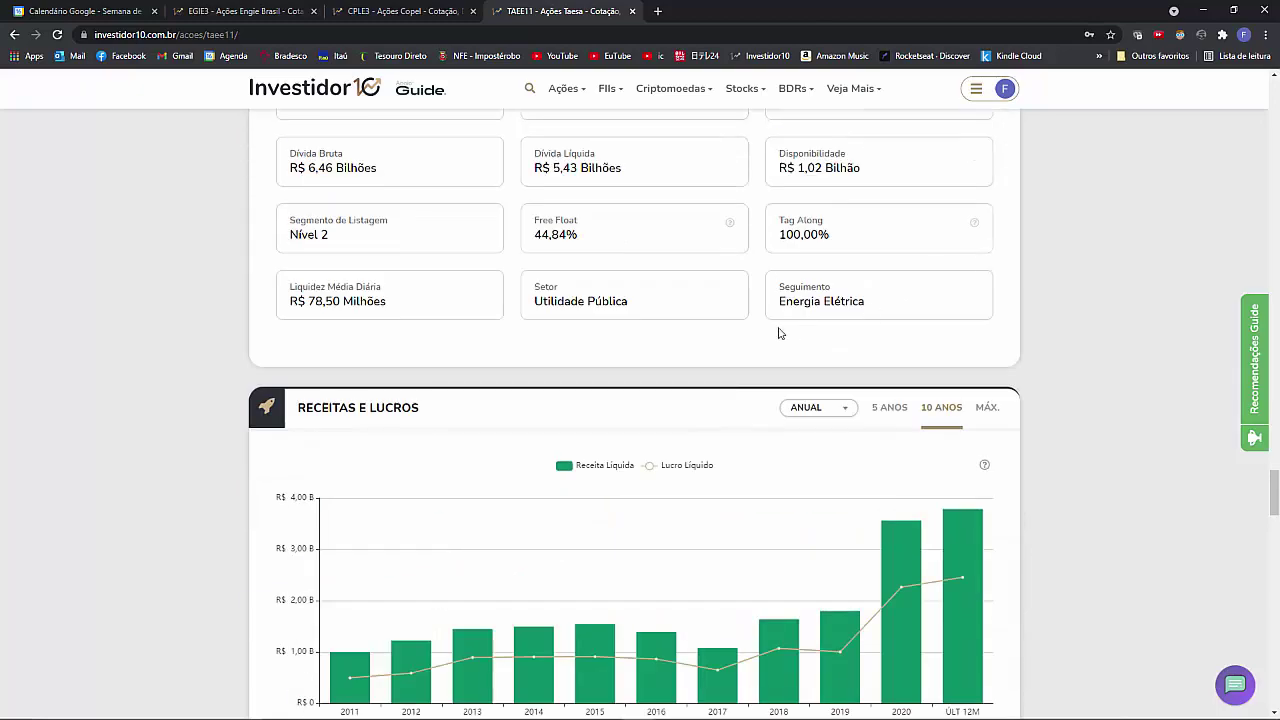
scroll(617, 371, up, 20)
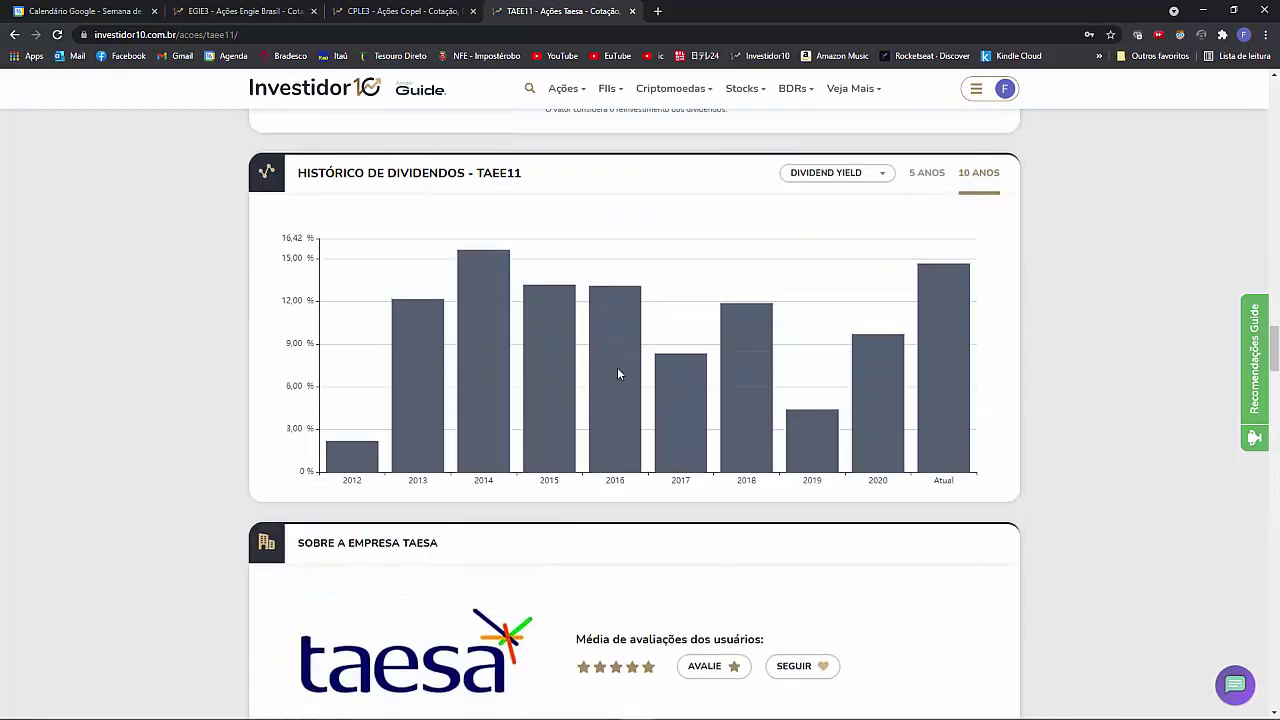
scroll(617, 364, up, 15)
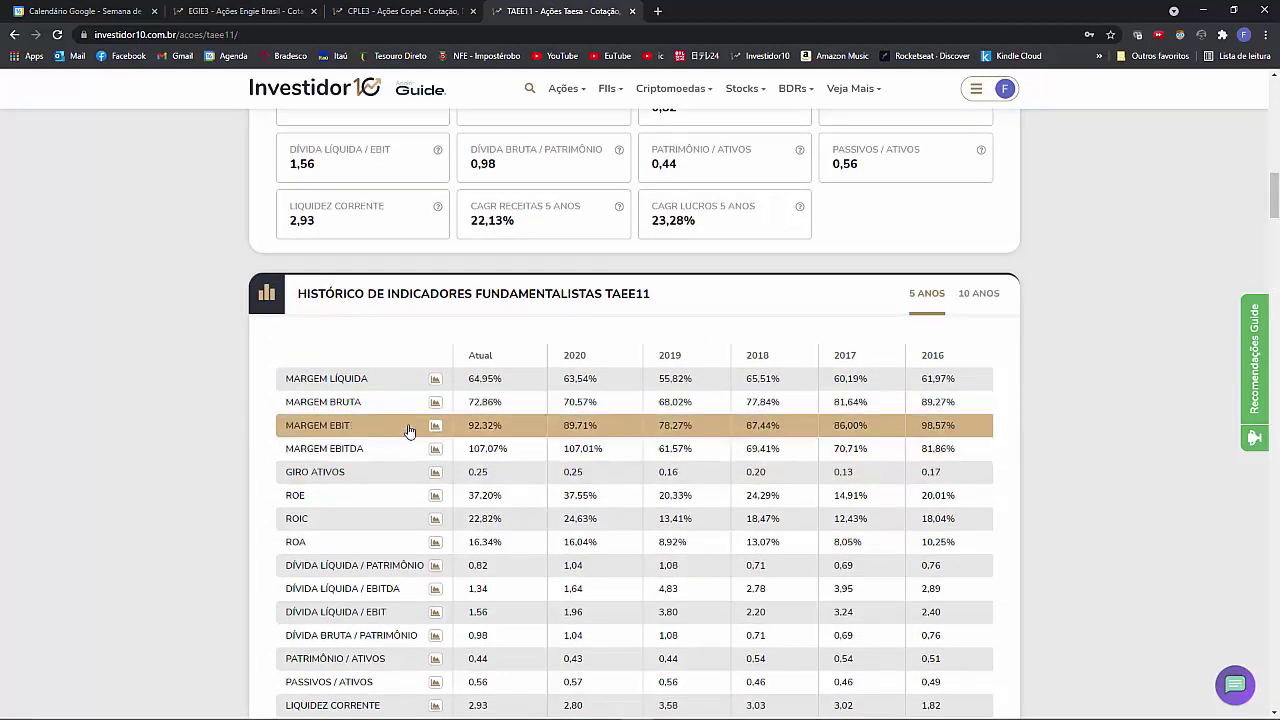
scroll(515, 400, up, 4)
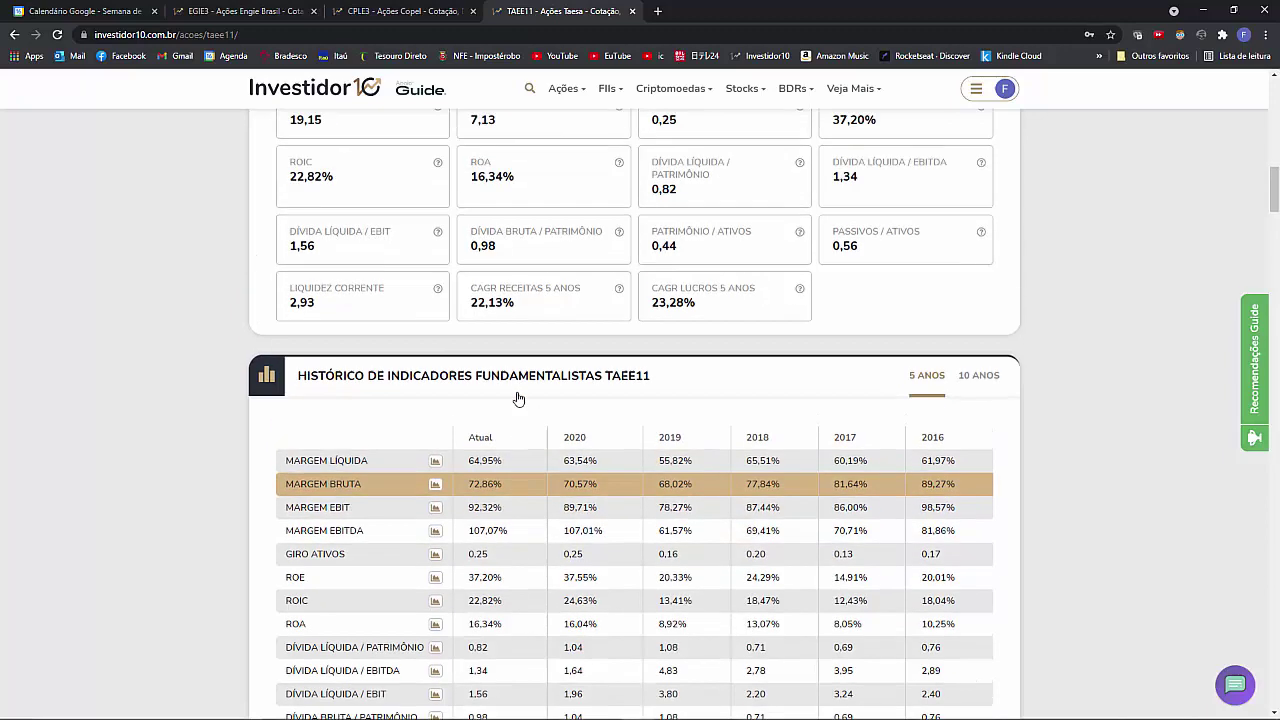
scroll(530, 467, down, 3)
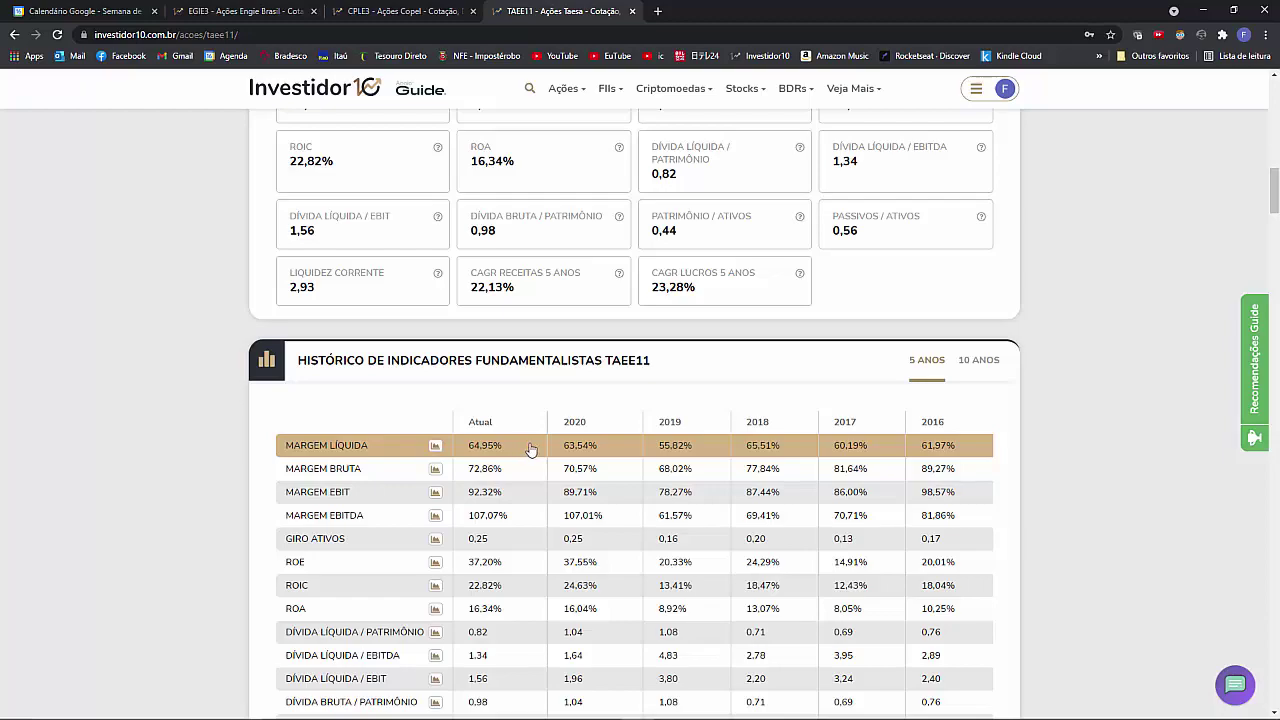
- Recheck Taesa's last-12-month figures in the Receitas e Lucros chart, and return to the TAEE11 summary
scroll(524, 449, down, 15)
scroll(799, 501, down, 20)
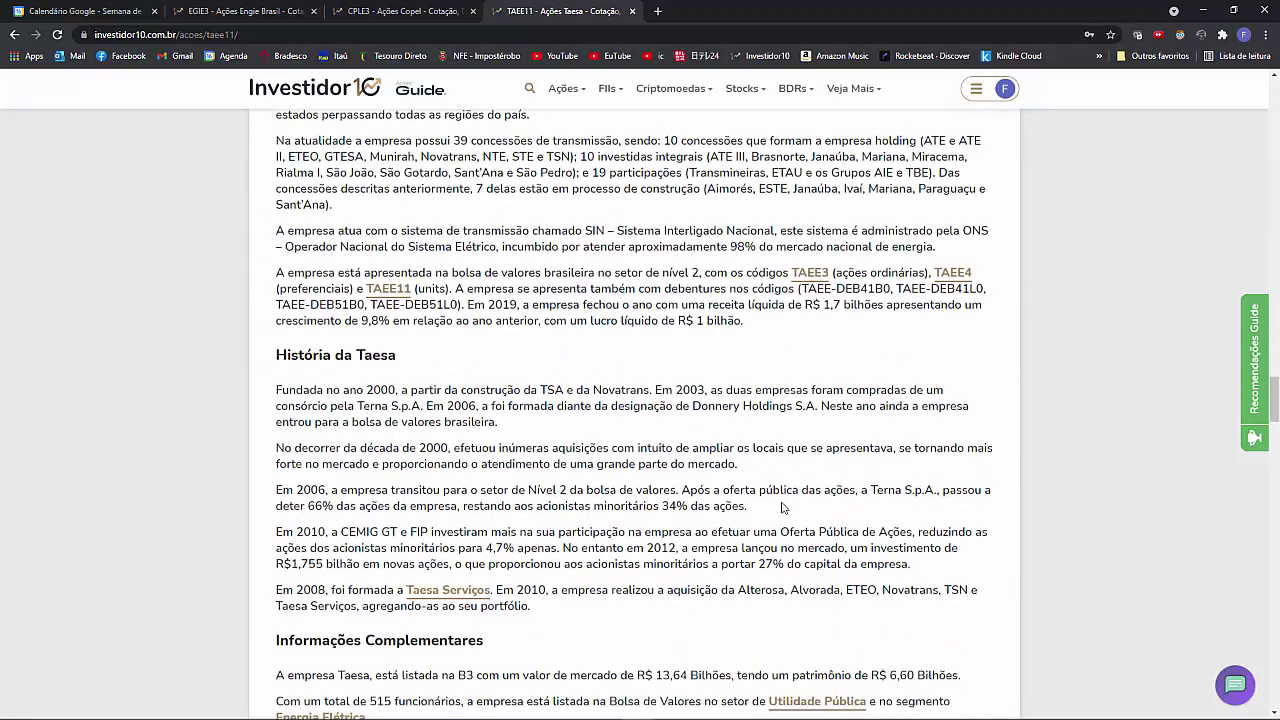
scroll(980, 391, up, 1)
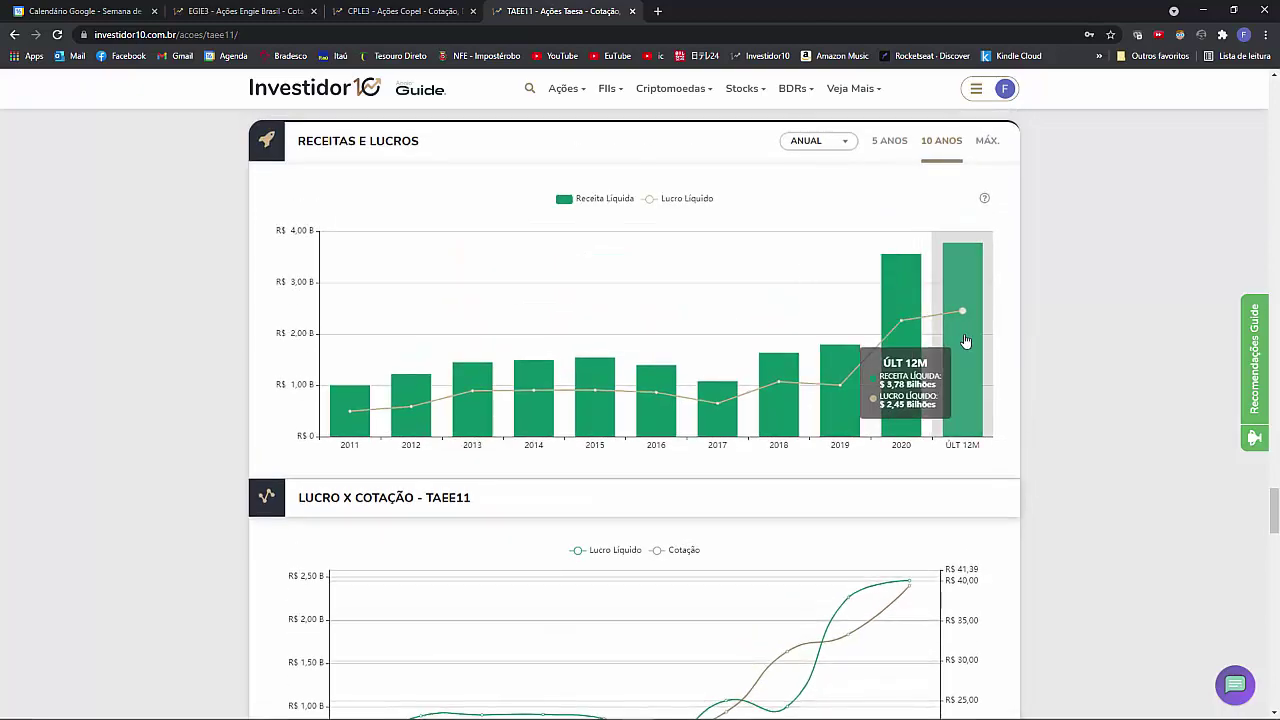
scroll(712, 490, up, 20)
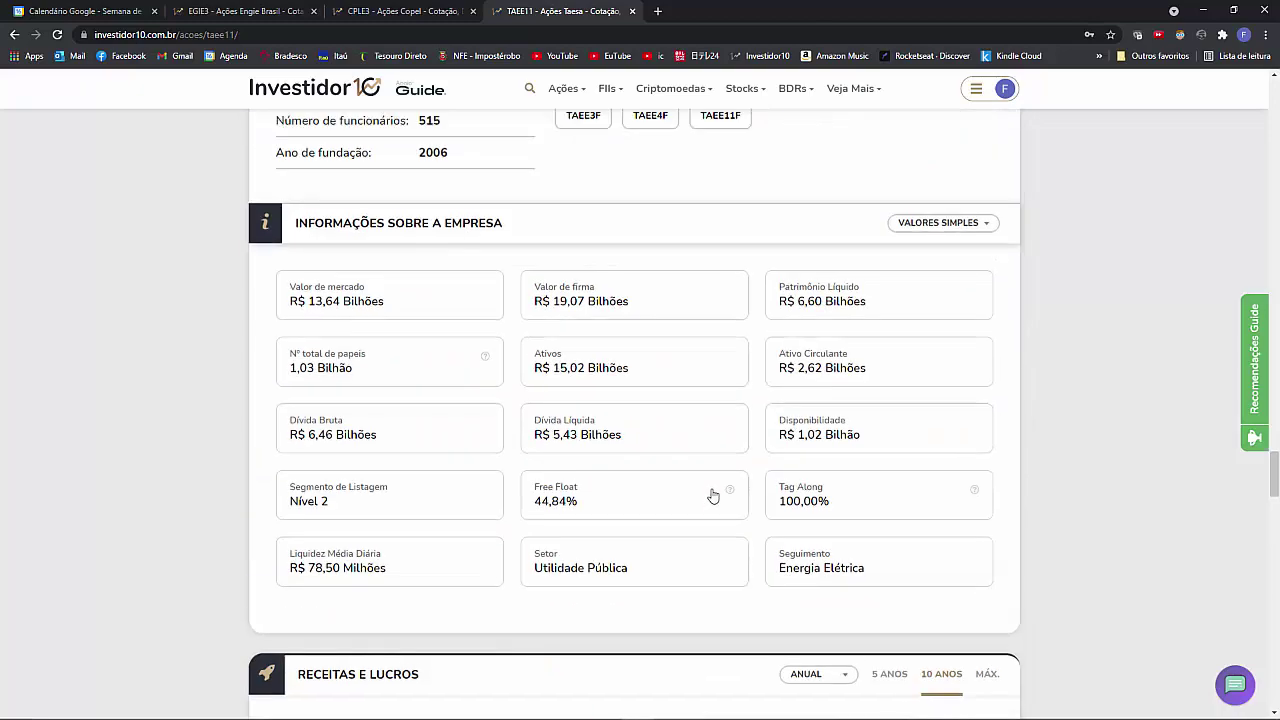
scroll(707, 475, up, 20)
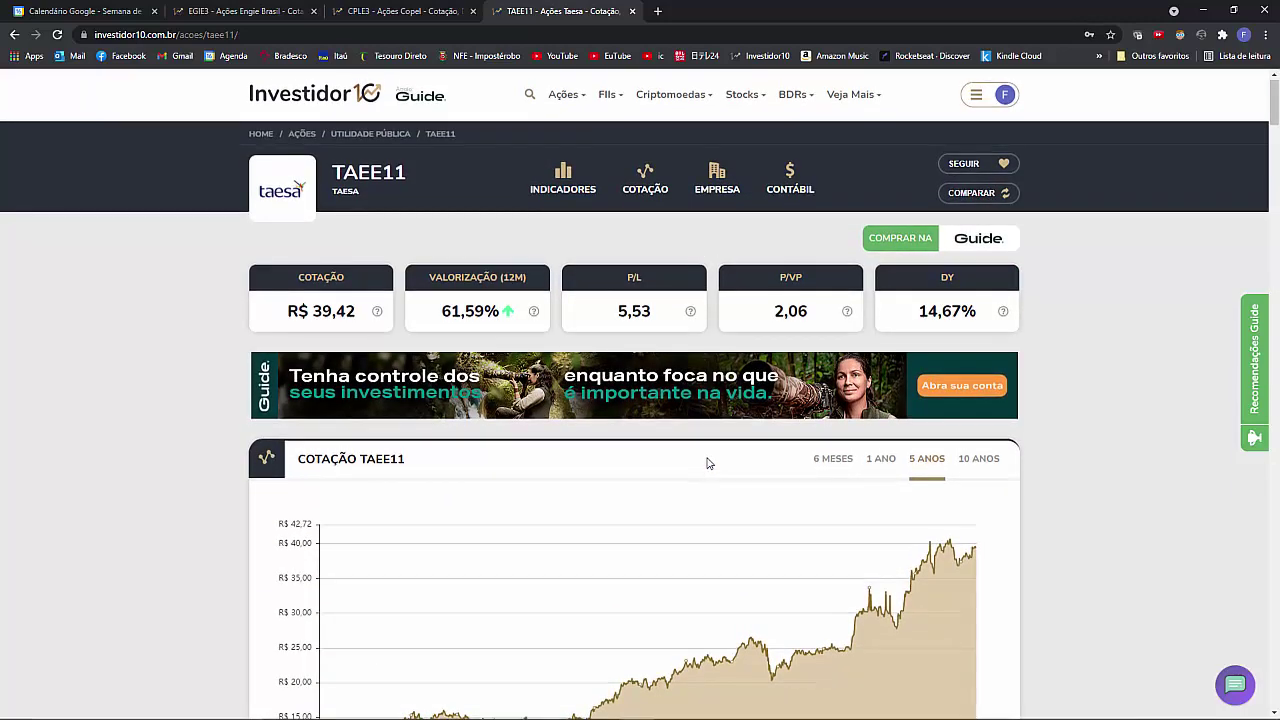
- Skim the TAEE11 stock comparison and company sections, and return to the five-year indicator history table
scroll(707, 463, down, 15)
scroll(707, 463, down, 15)
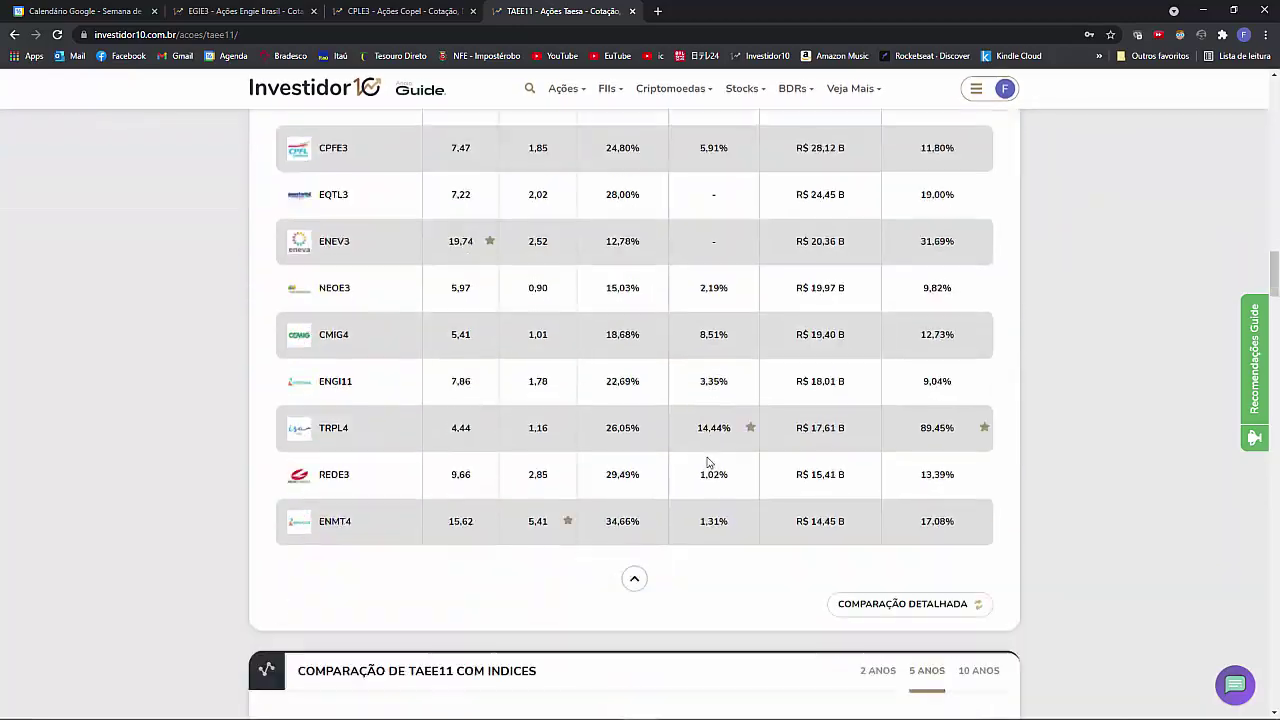
scroll(703, 461, down, 5)
scroll(703, 461, up, 15)
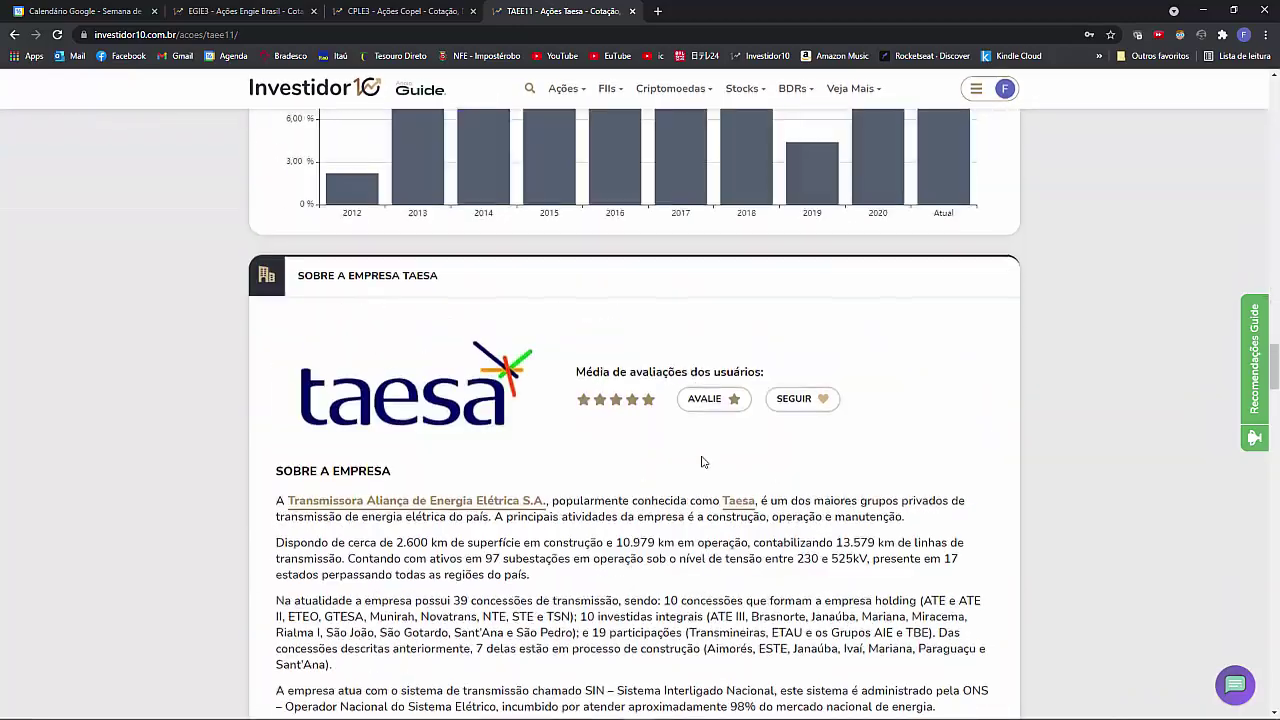
scroll(703, 461, up, 10)
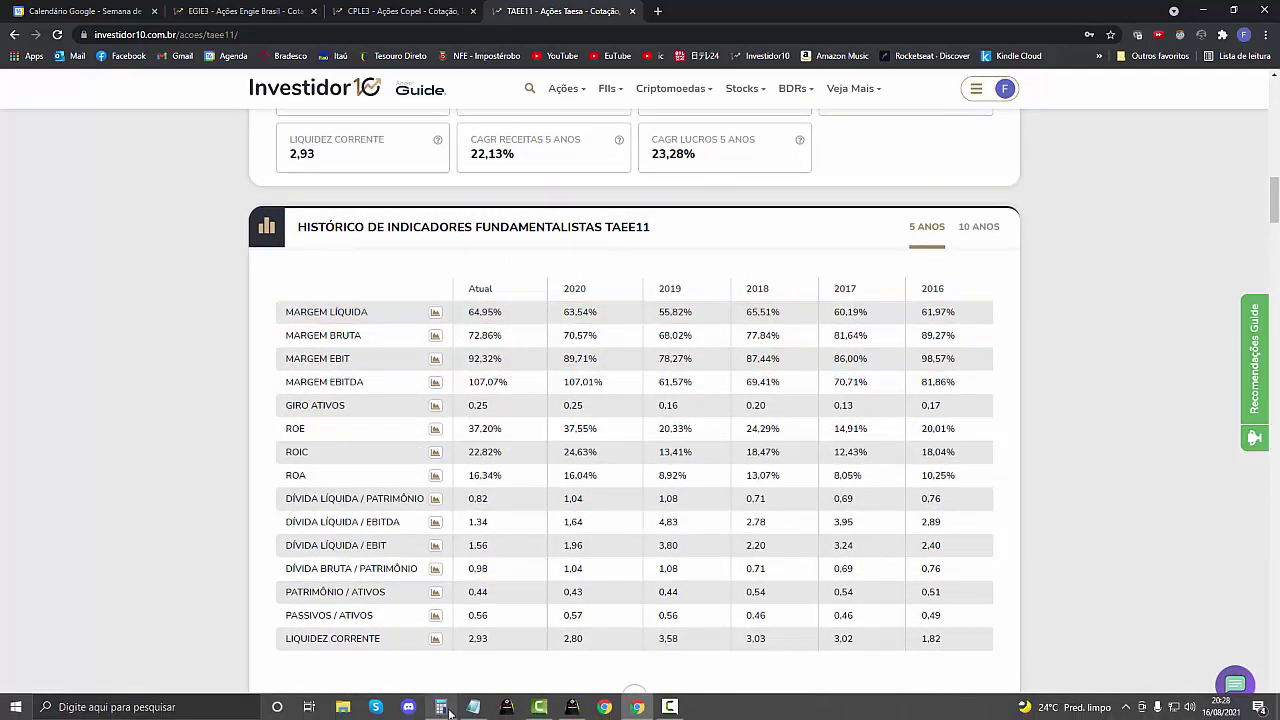
- Switch to the Calculator and multiply 400 by 0,65
click(441, 716)
text(400)
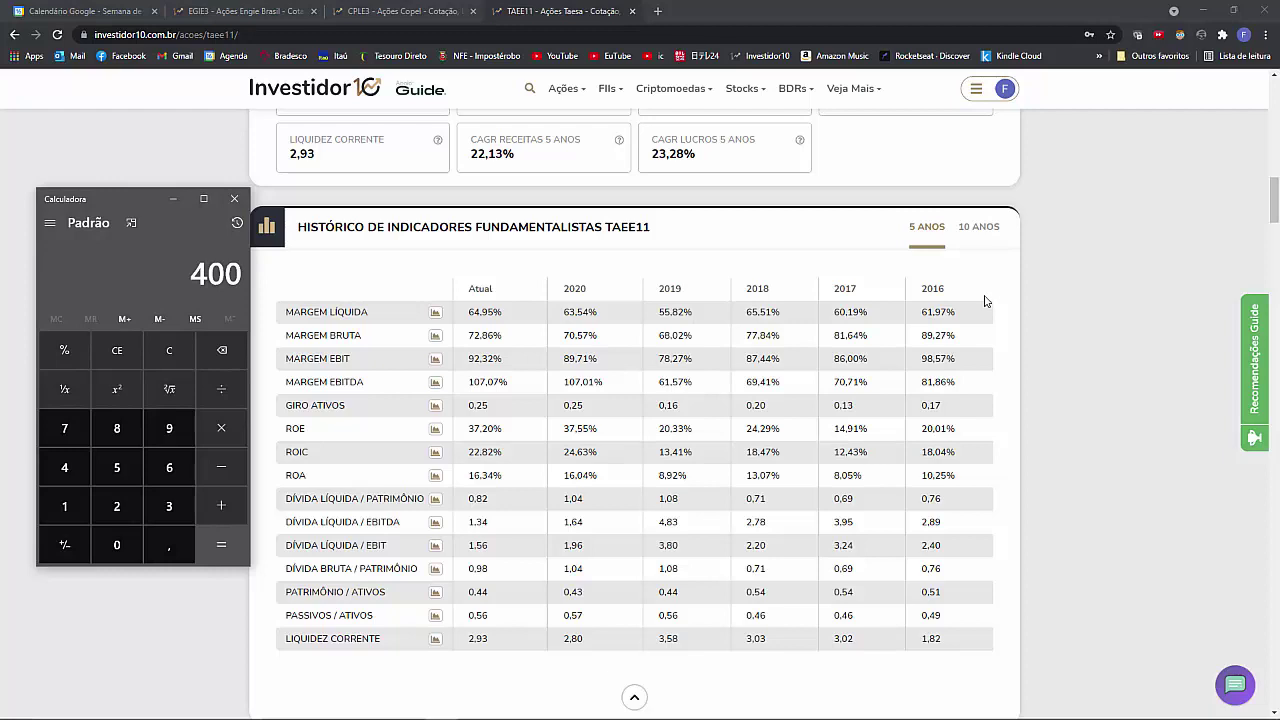
text(*,65)
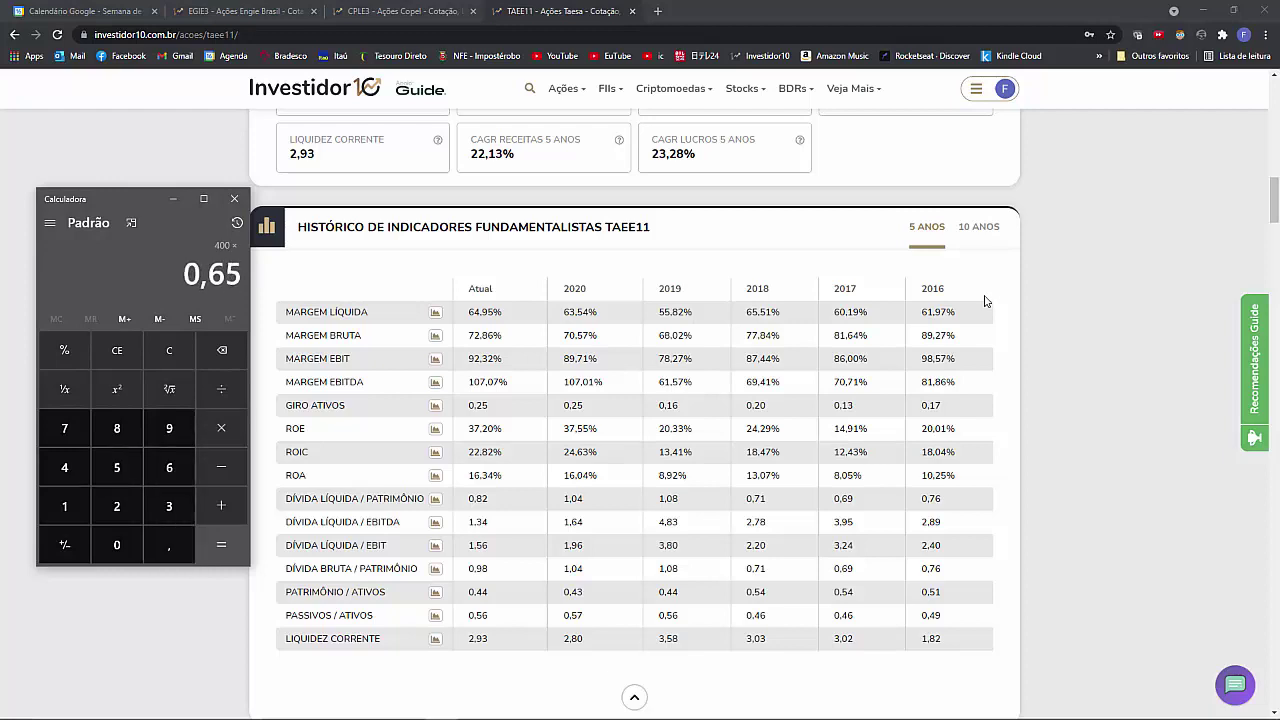
key(Return)
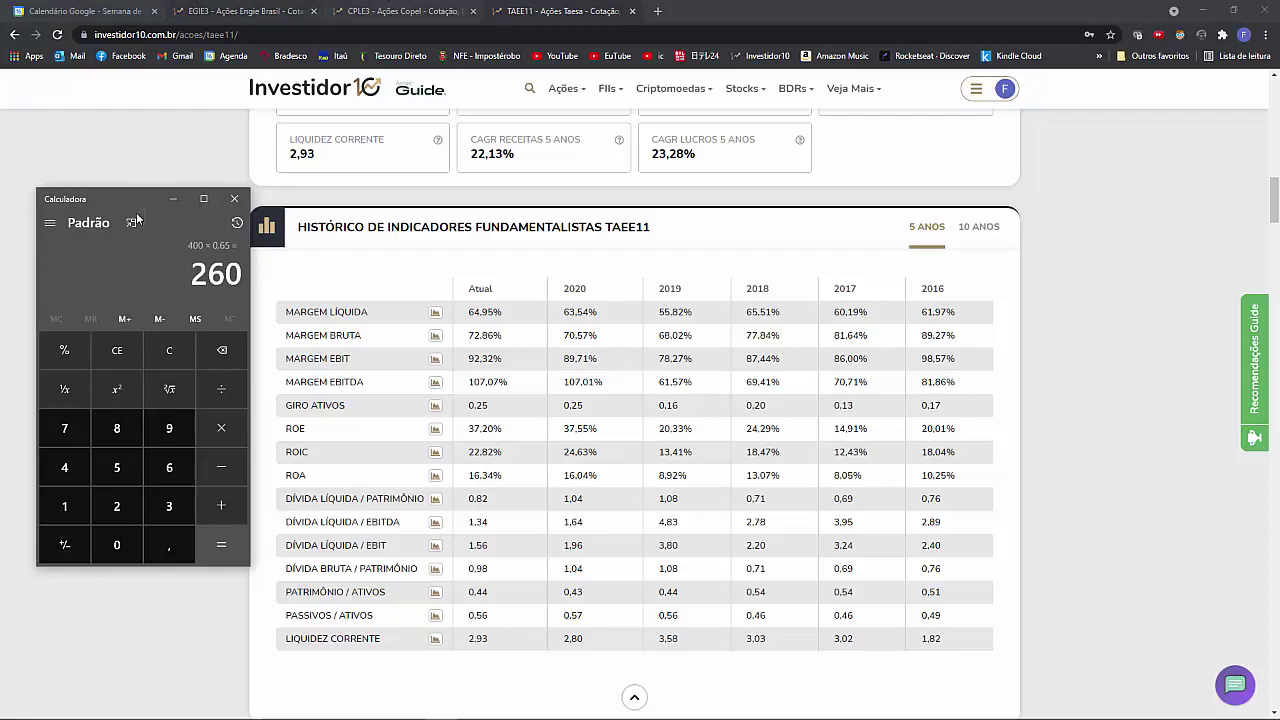
- Move the Calculator over the indicator history table and multiply 500000000 by the 0,1467 dividend yield
drag(132, 199, 600, 225)
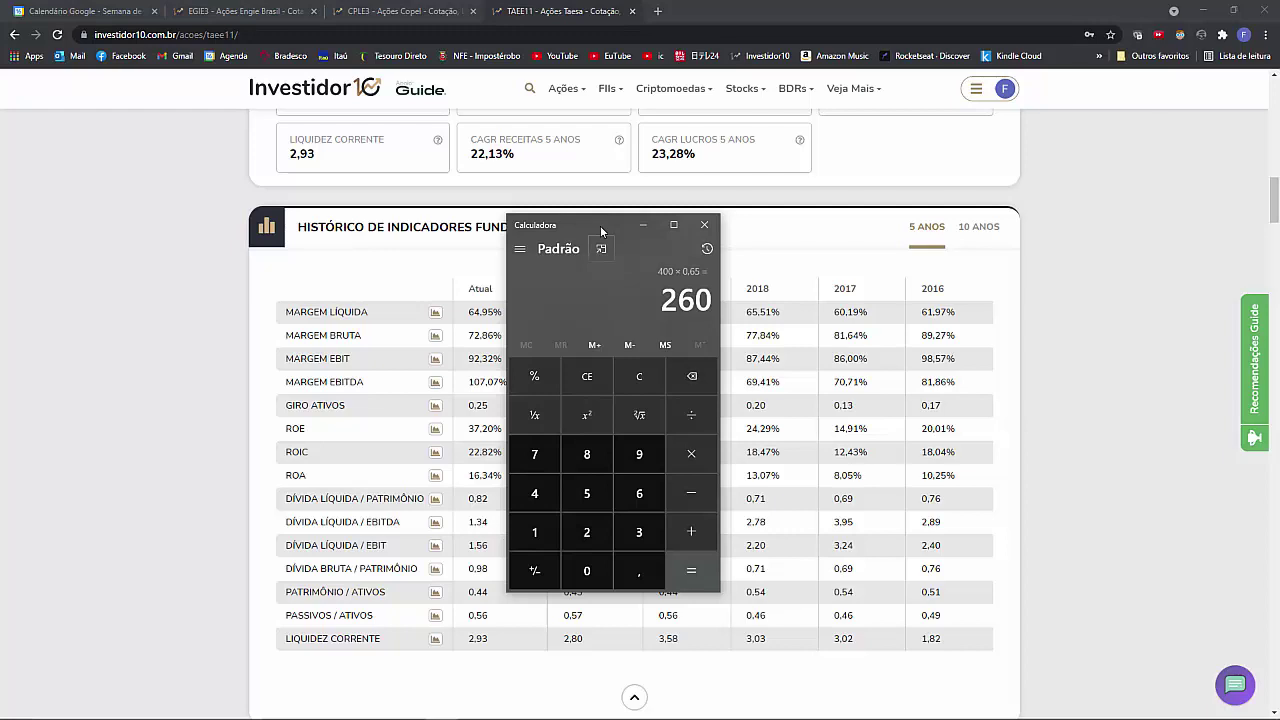
text(50000000)
text(0*,14)
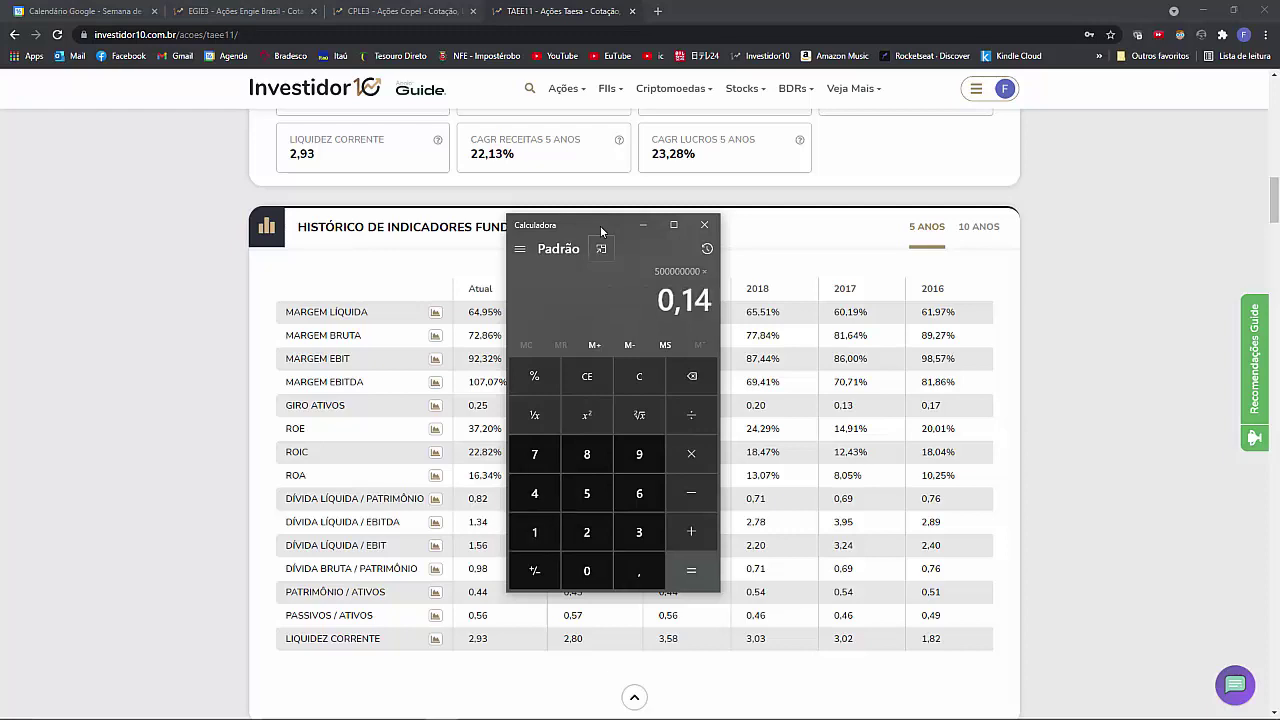
text(67)
key(Return)
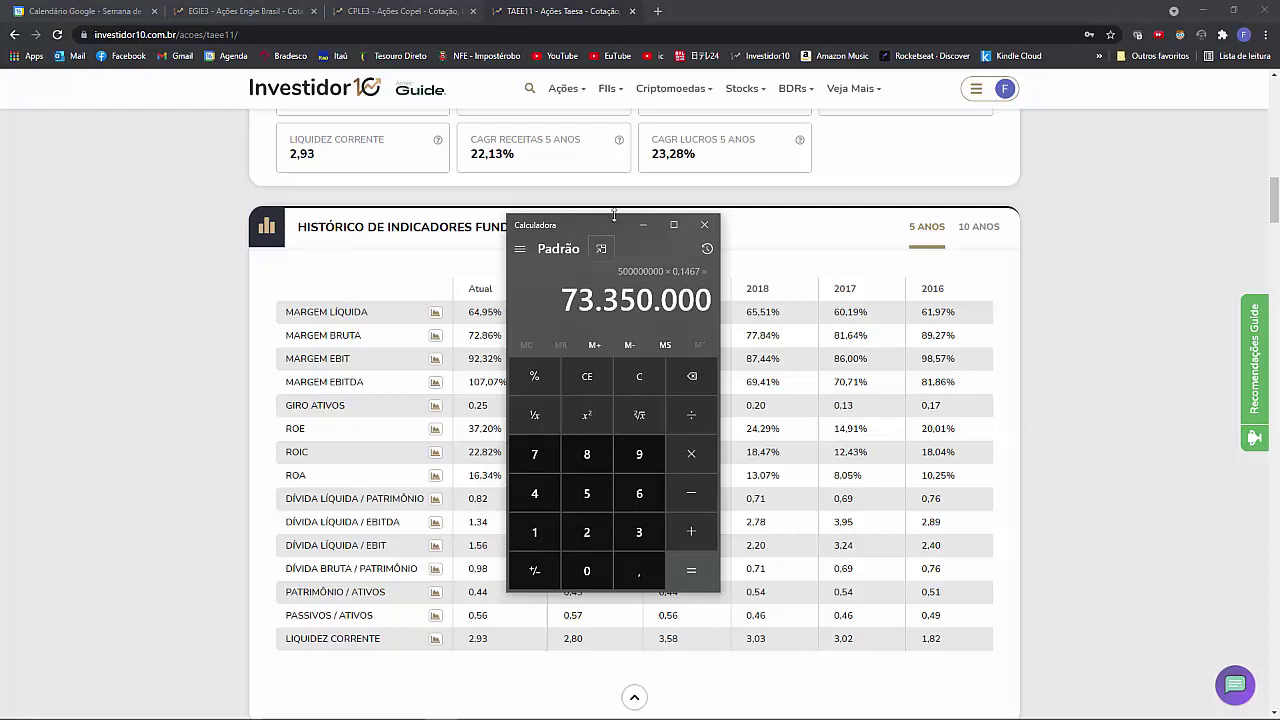
- Close the Calculator and review TAEE11's quote summary, returns and fundamental indicators, ending back at the five-year indicator history table
drag(596, 228, 785, 231)
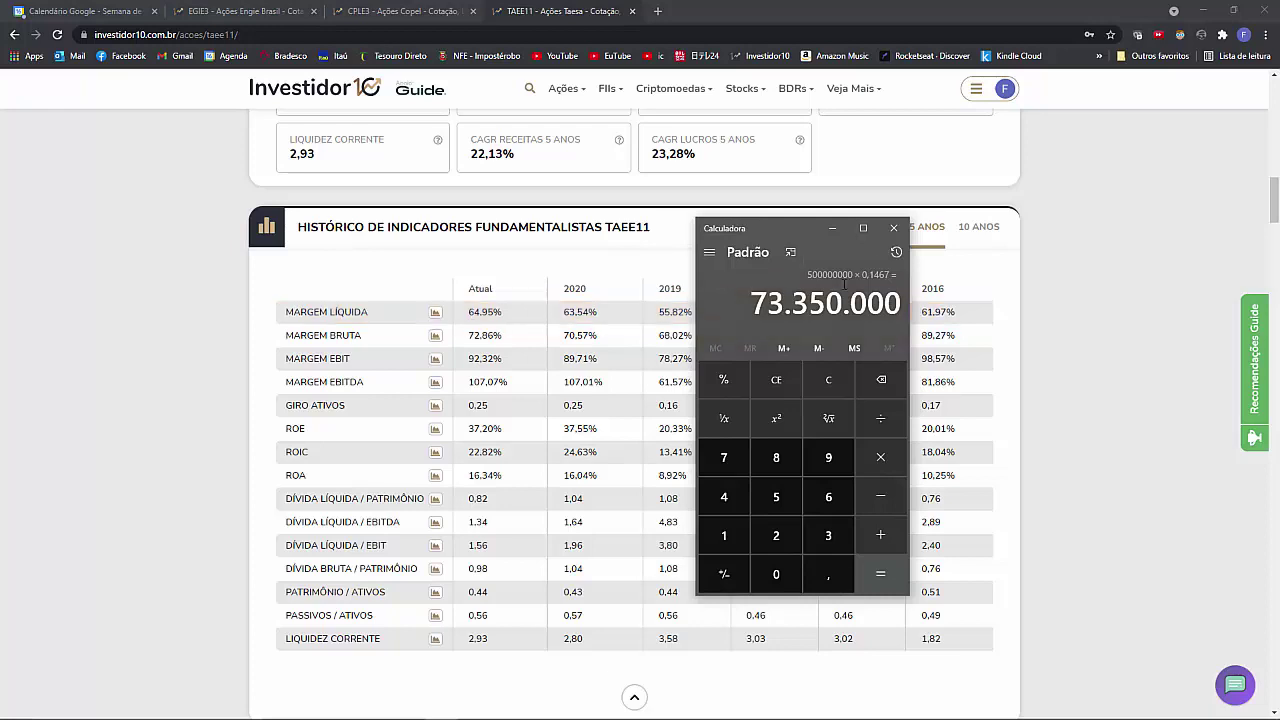
click(891, 233)
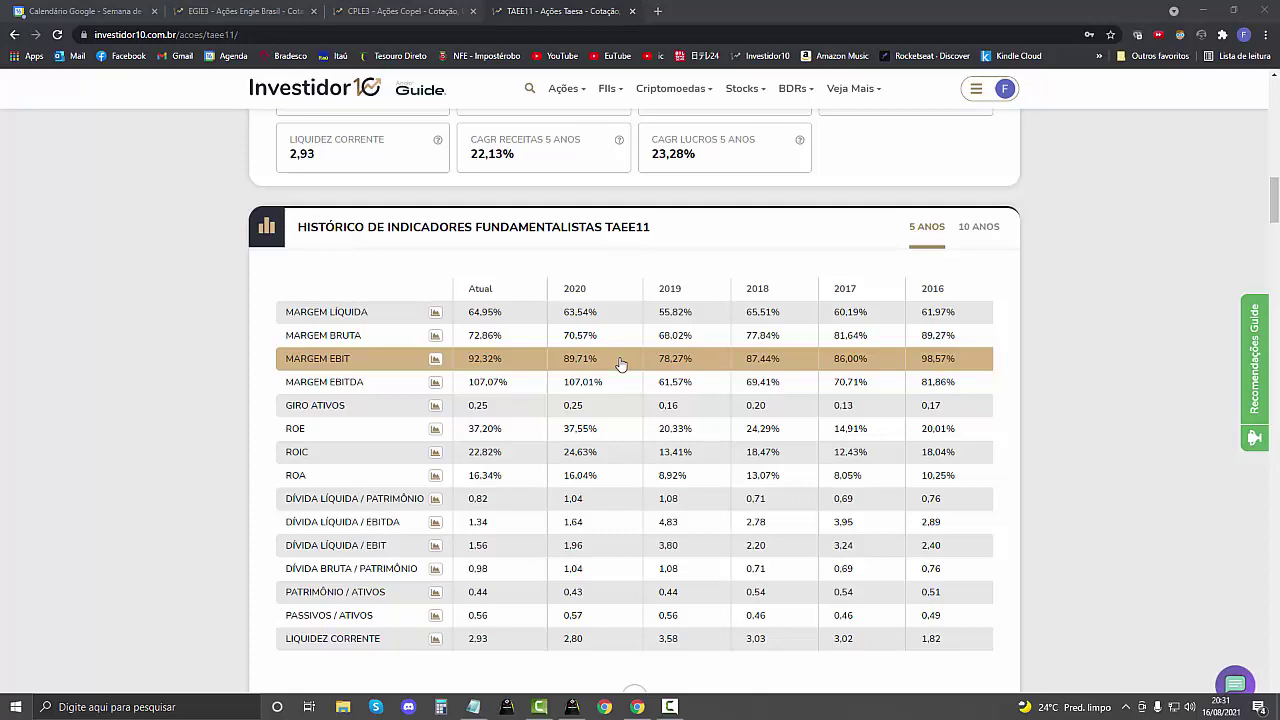
scroll(467, 403, up, 8)
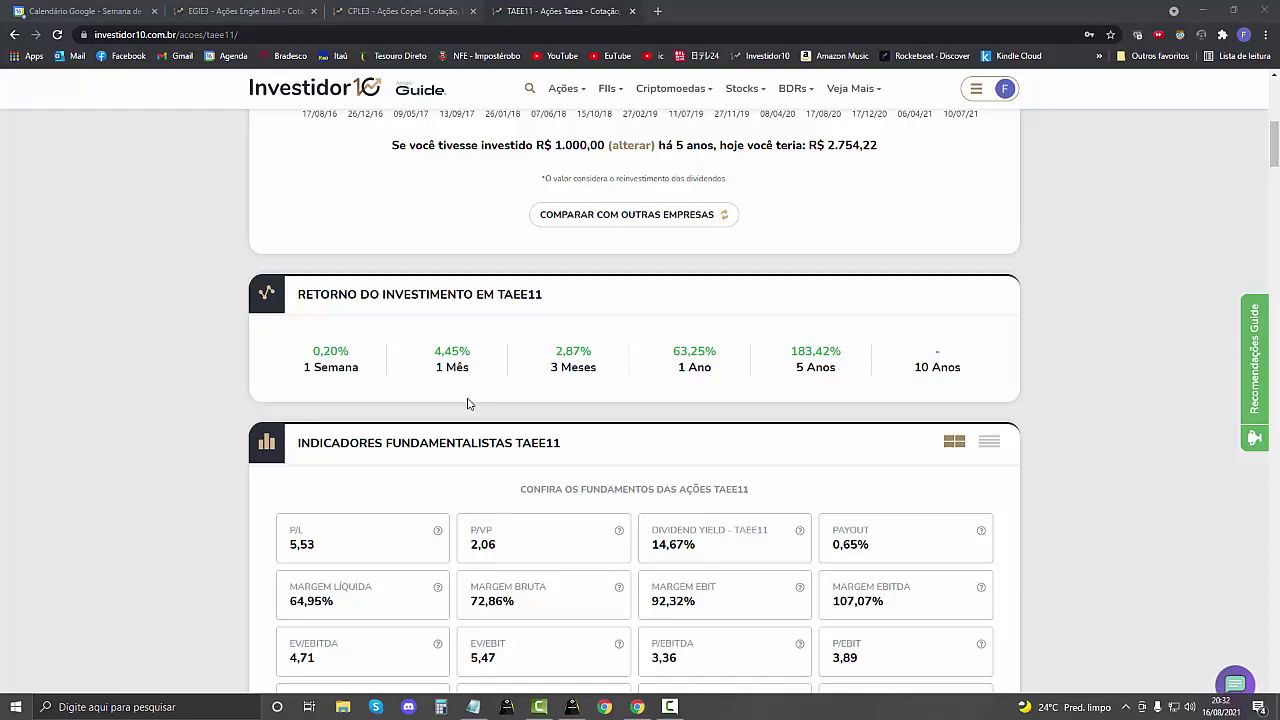
scroll(467, 403, up, 6)
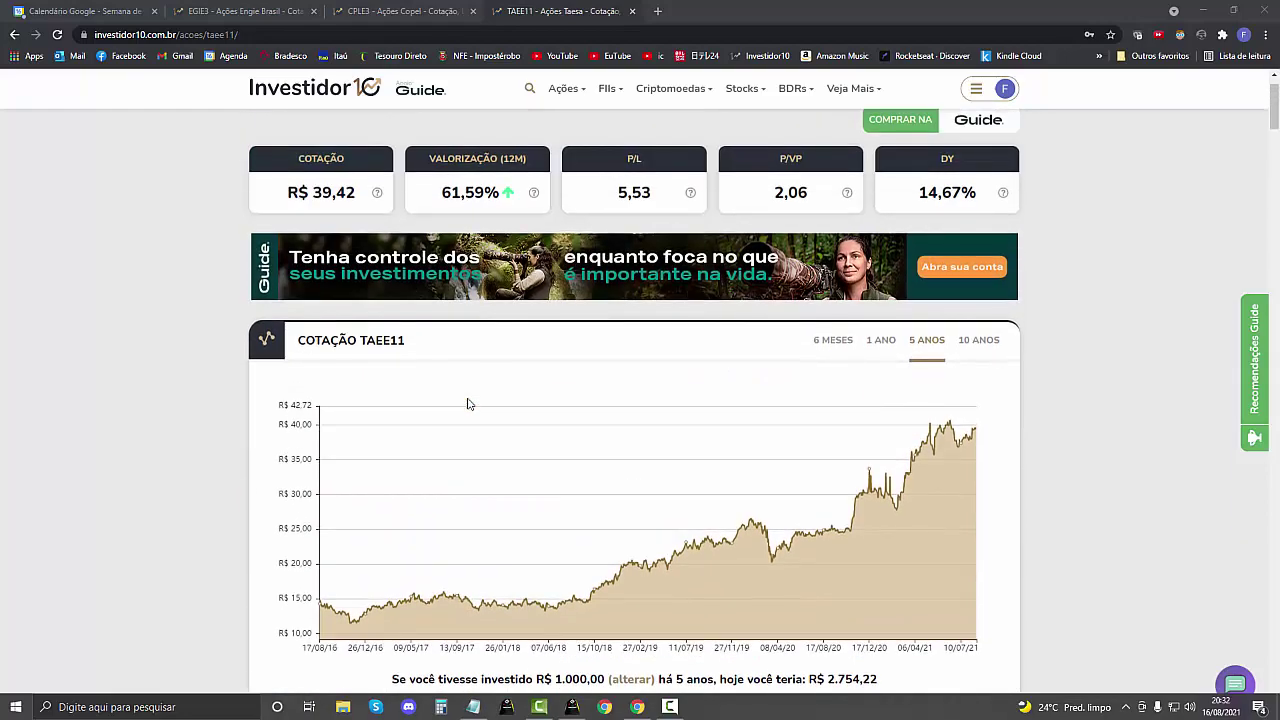
scroll(456, 402, down, 4)
scroll(456, 402, down, 10)
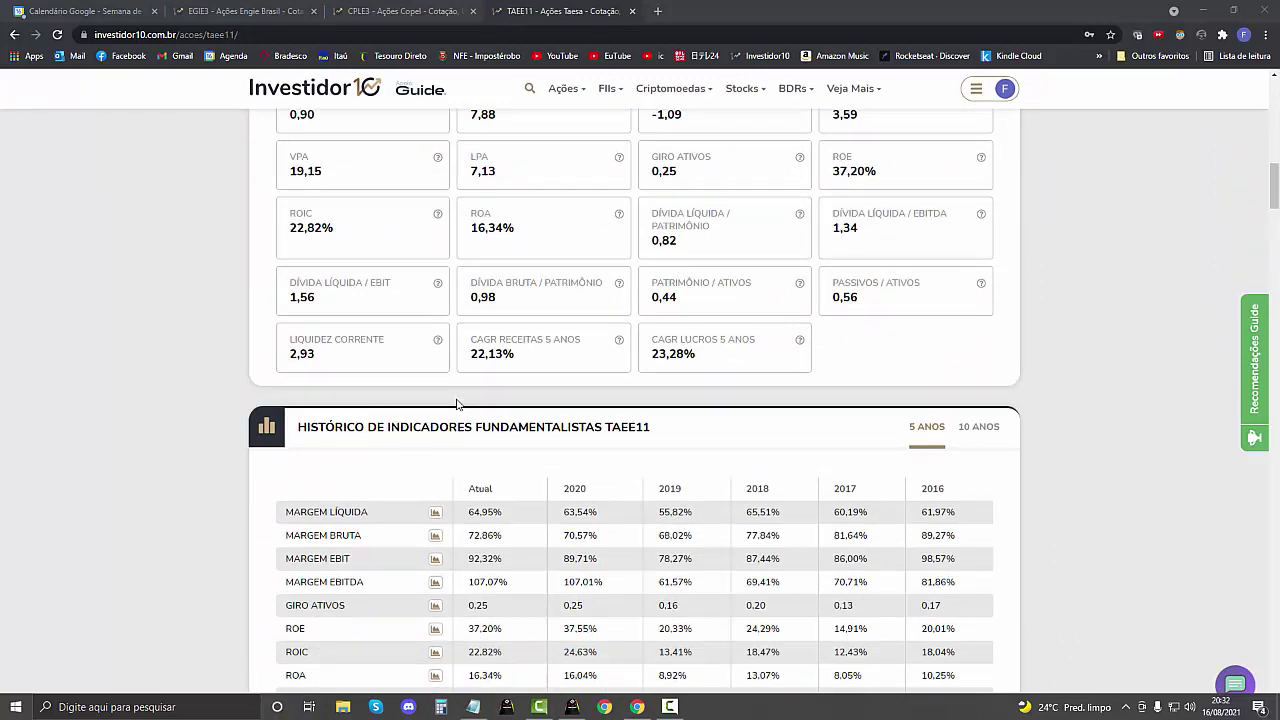
scroll(458, 404, down, 2)
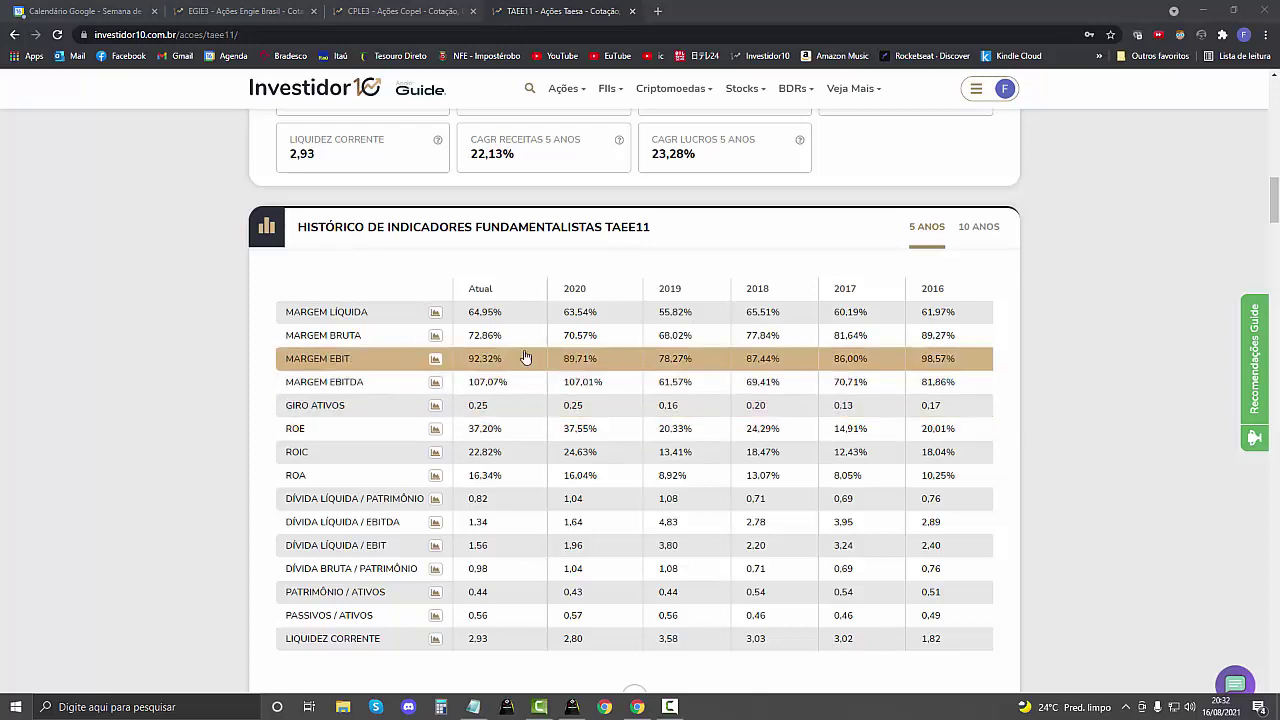
- Highlight the current Margem EBIT and Margem Líquida values in the TAEE11 indicator history table
drag(504, 360, 467, 360)
drag(503, 312, 467, 312)
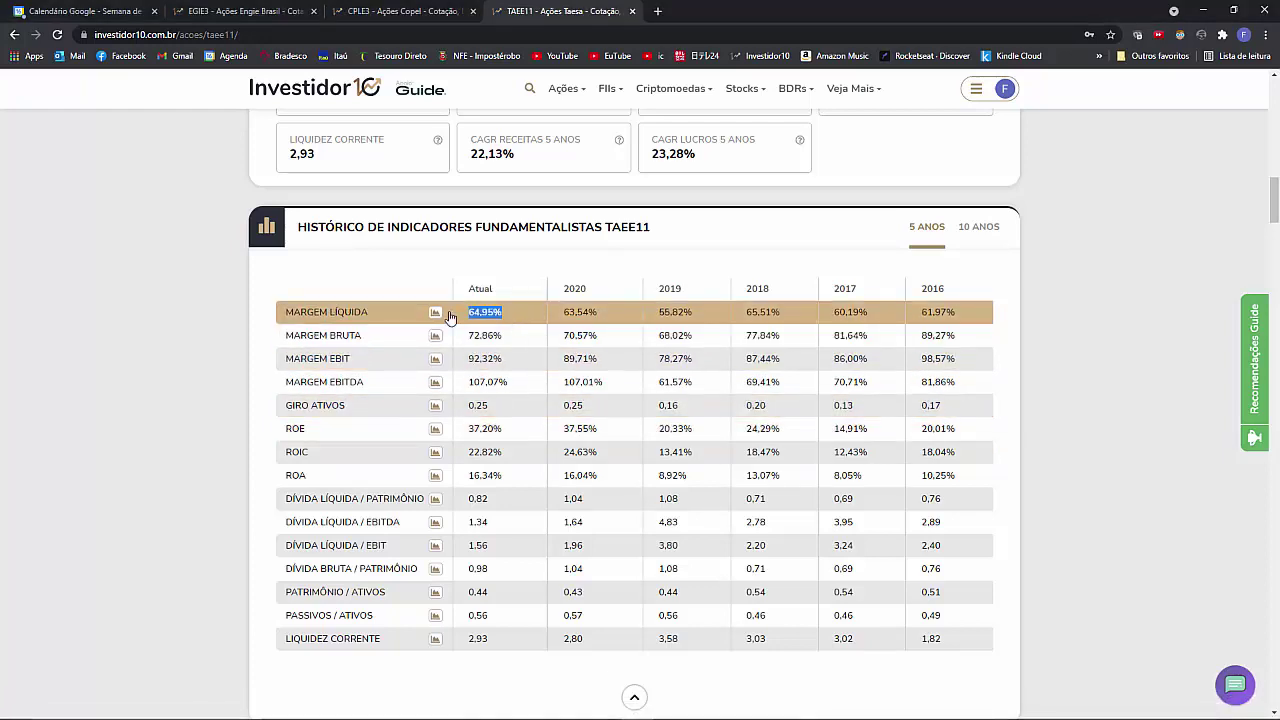
scroll(651, 505, down, 1)
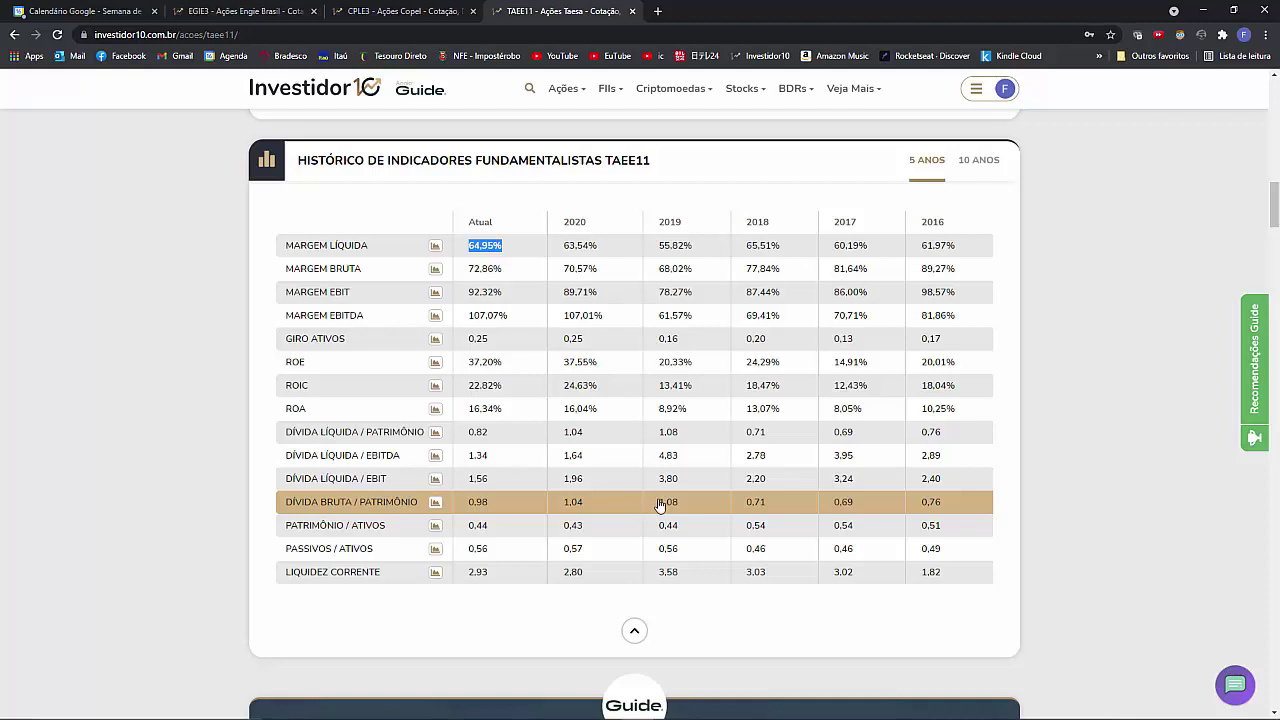
- Open the Calculator, move it clear of the indicator history table's recent years, and return to the TAEE11 page
click(451, 707)
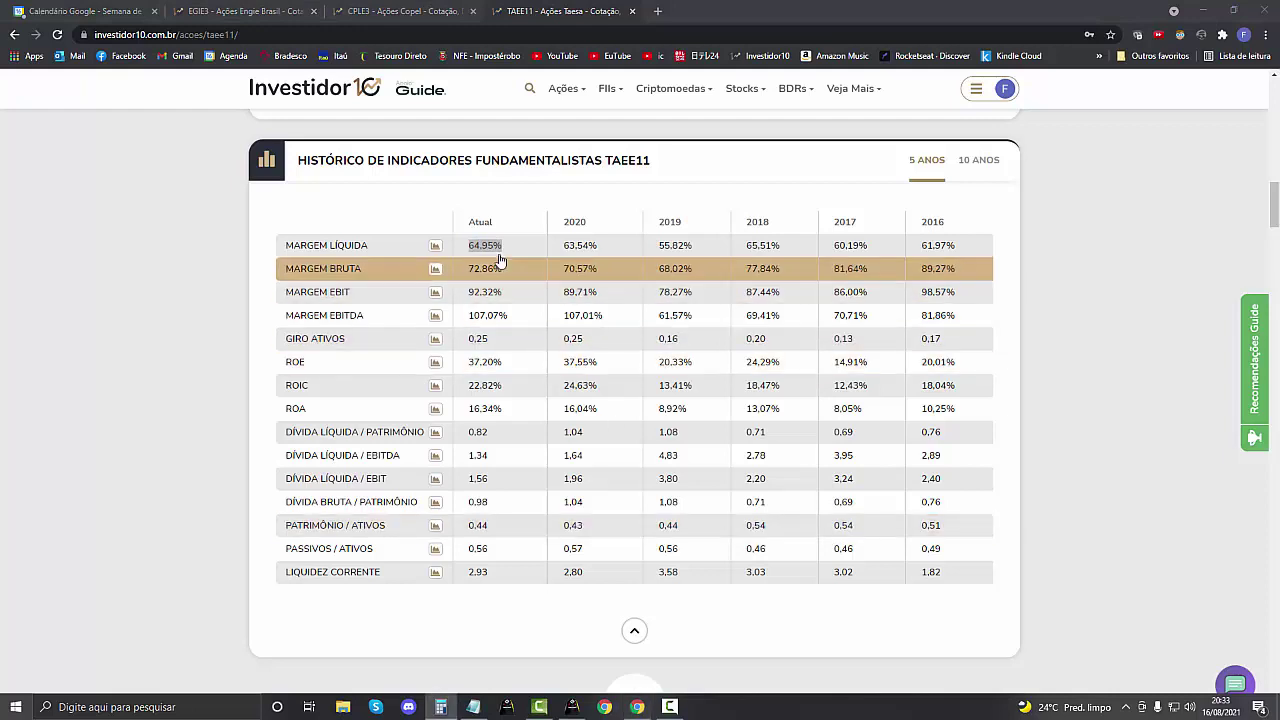
drag(745, 222, 922, 229)
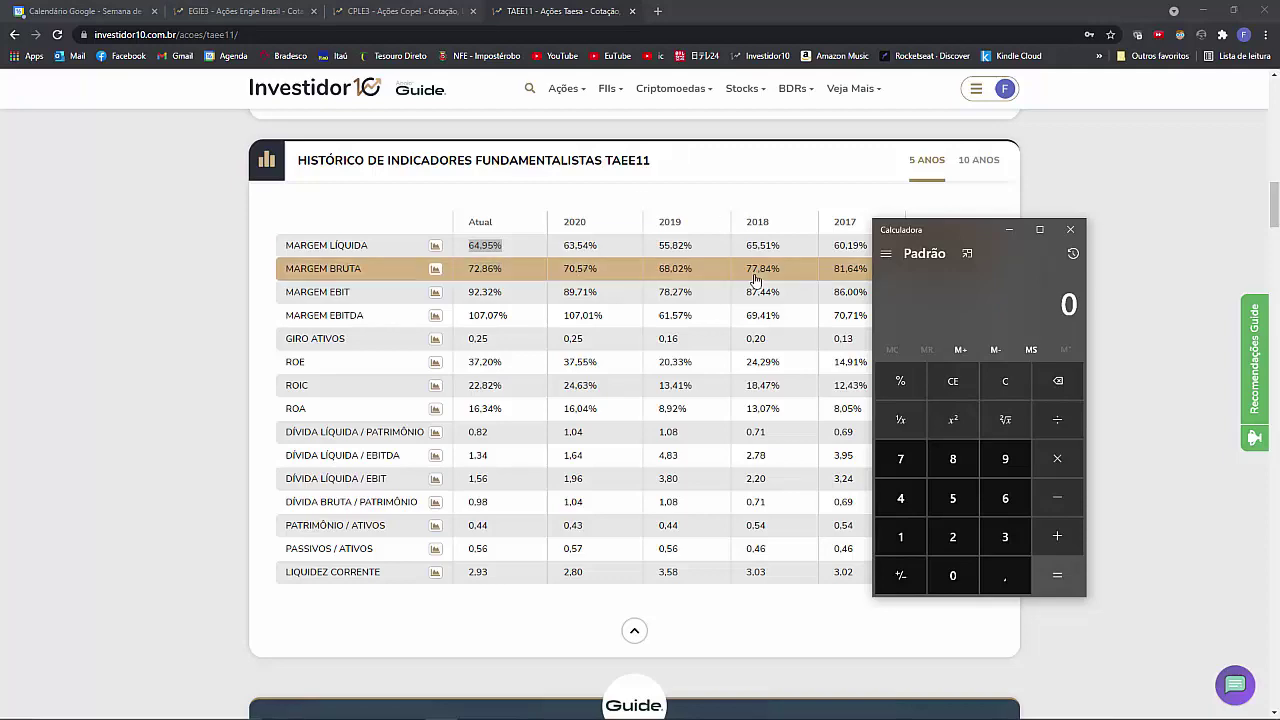
click(757, 214)
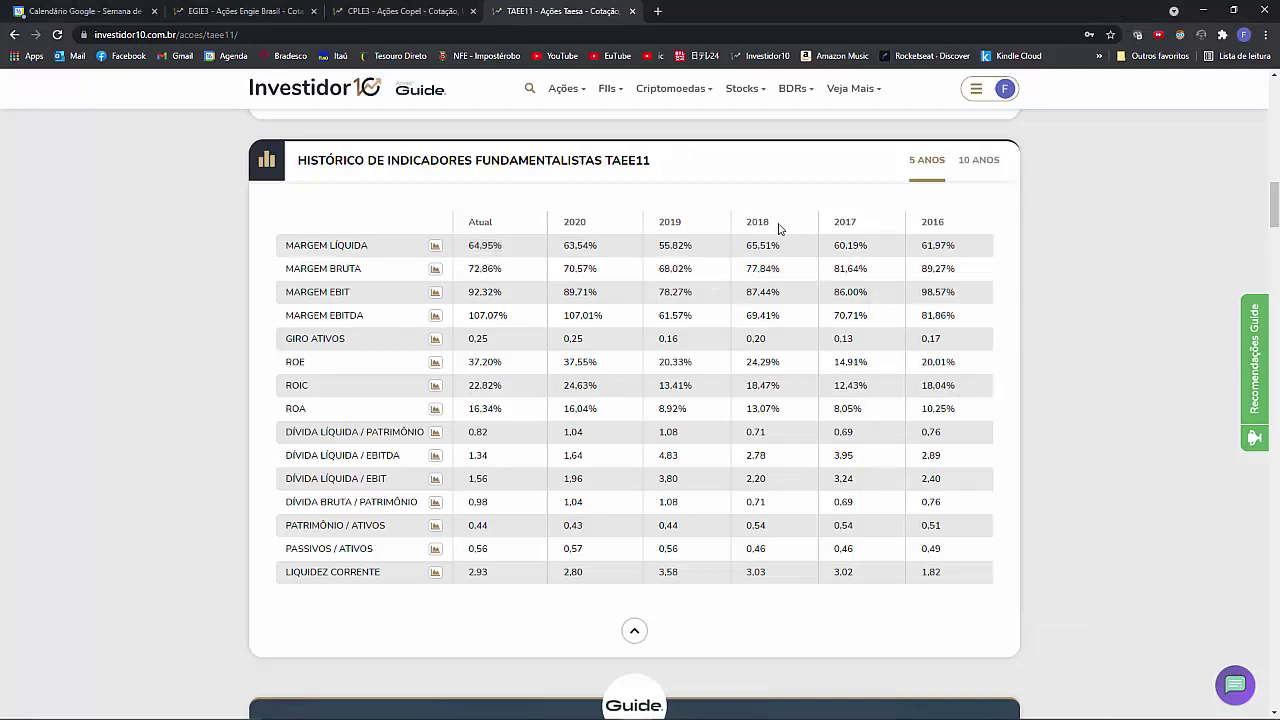
scroll(775, 260, up, 1)
scroll(787, 313, up, 3)
scroll(786, 314, down, 2)
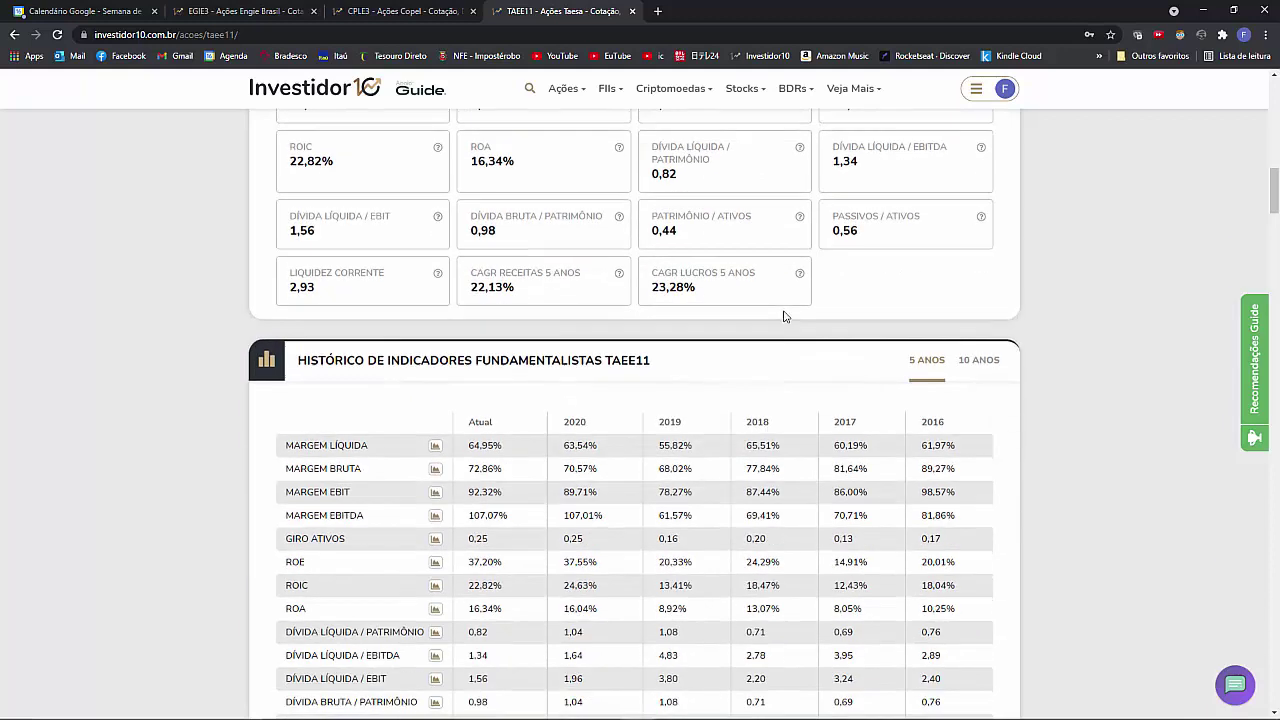
- Switch to the Calculator and multiply 80000 by TAEE11's dividend yield as 0,1467, checking the rate on the page
click(441, 707)
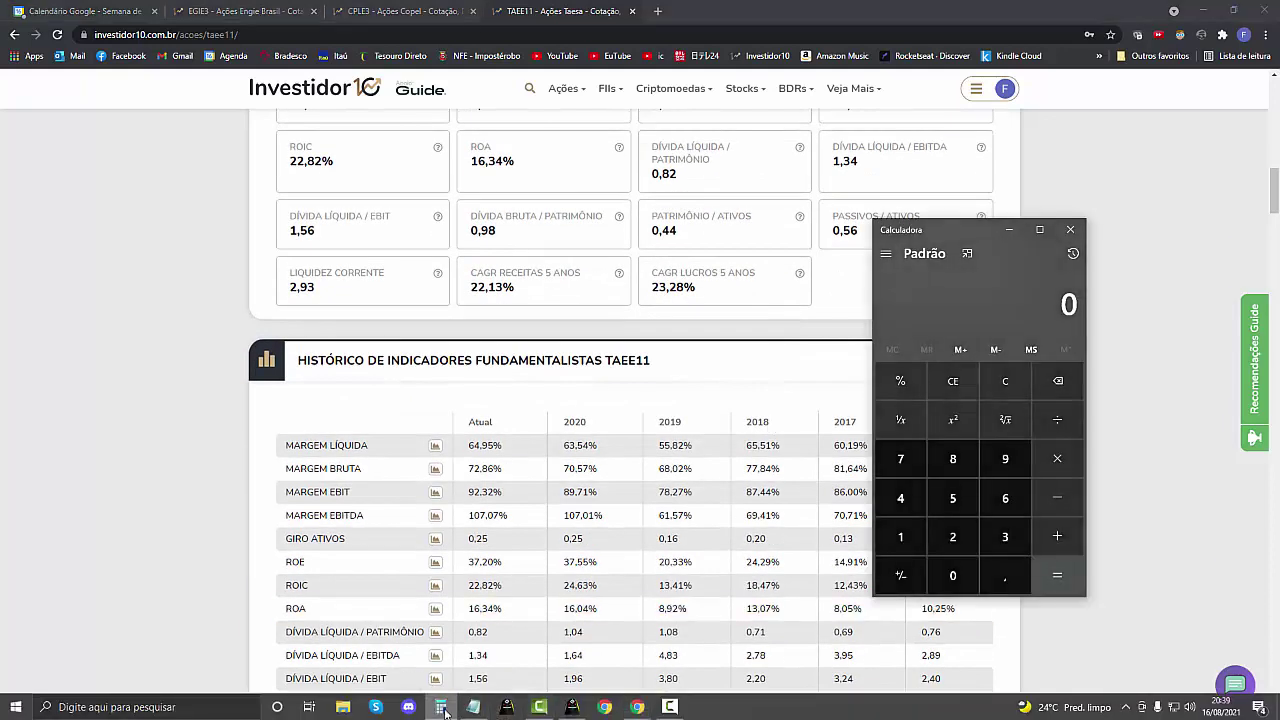
text(80000*)
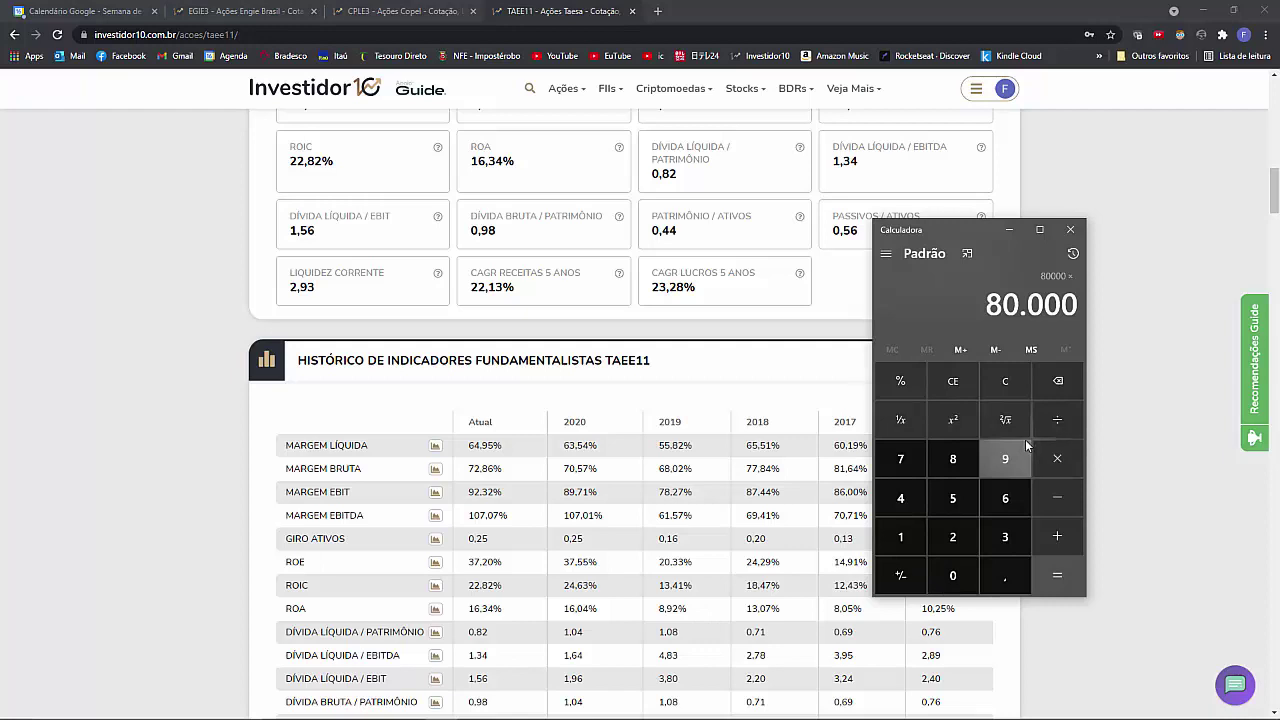
text(,14)
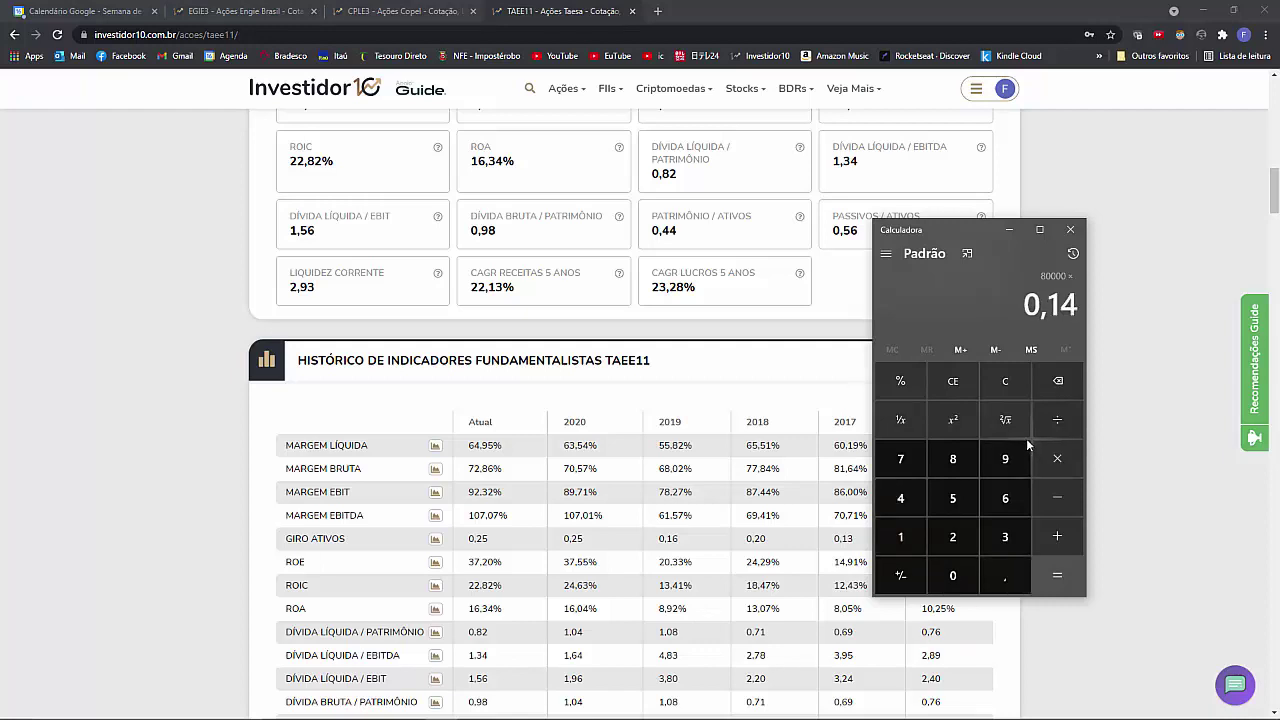
click(852, 322)
scroll(930, 385, up, 5)
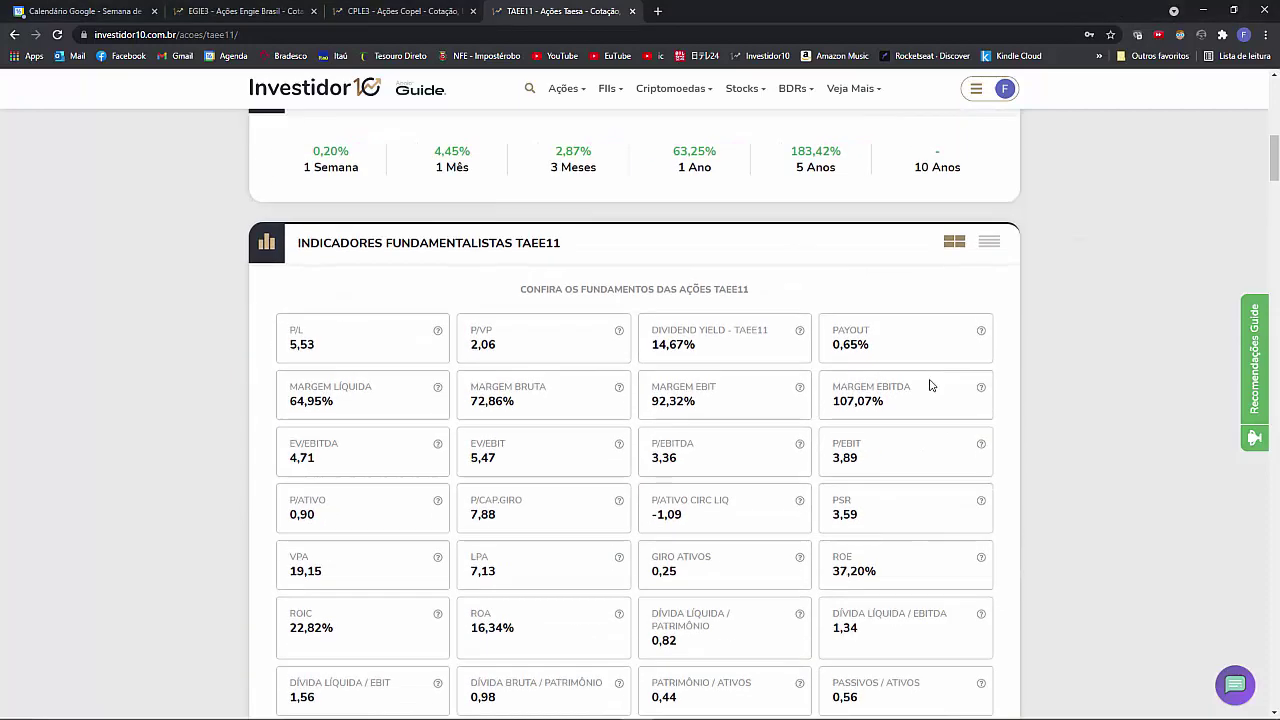
scroll(929, 382, up, 3)
scroll(925, 410, down, 2)
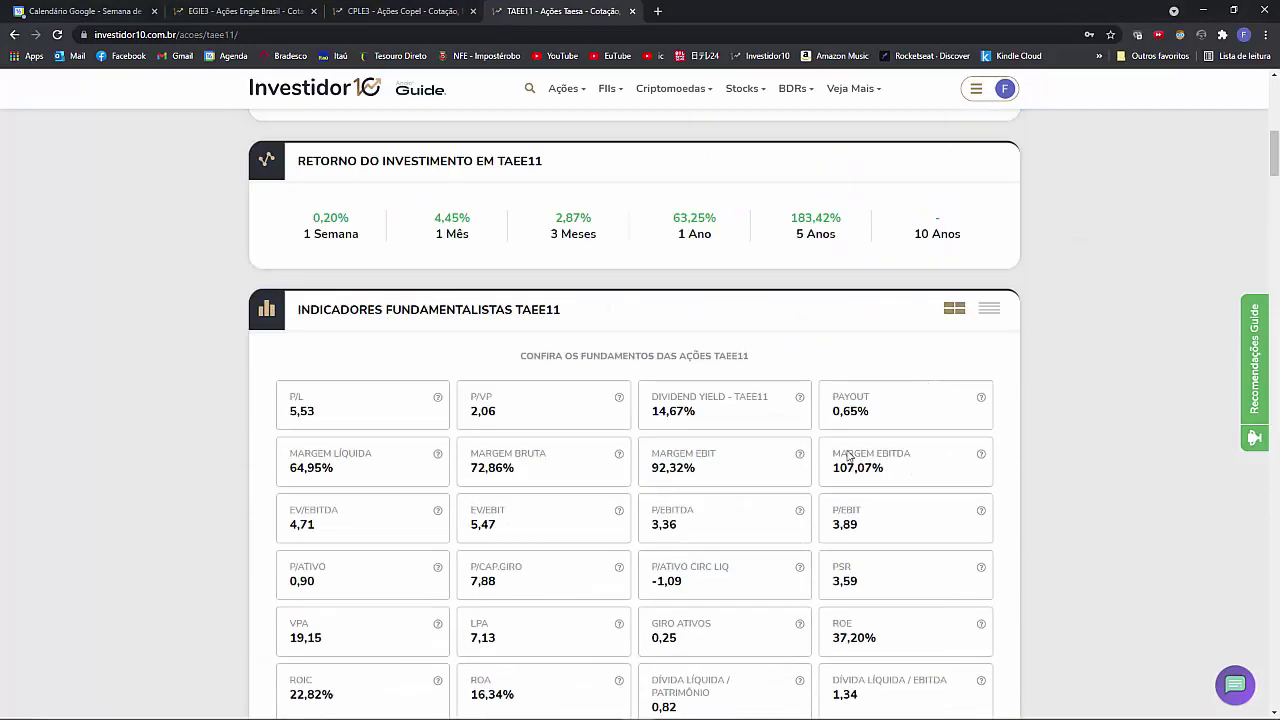
key(alt+Tab)
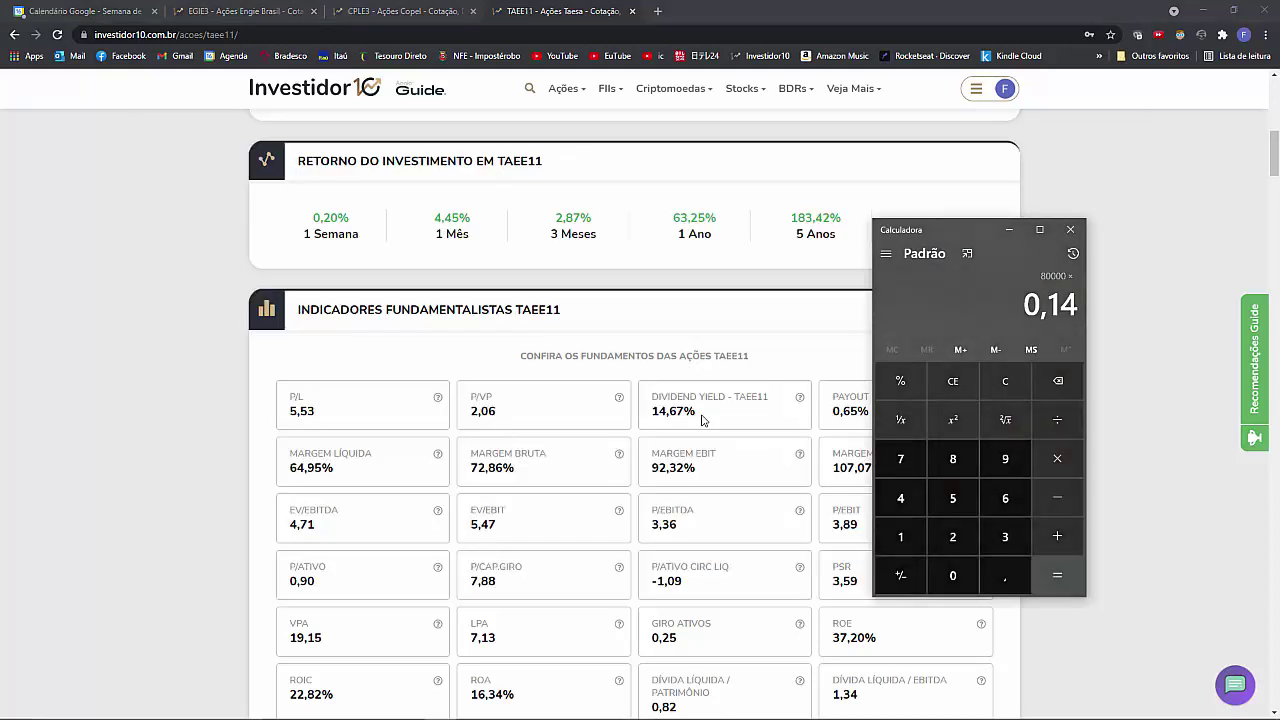
text(67)
key(Return)
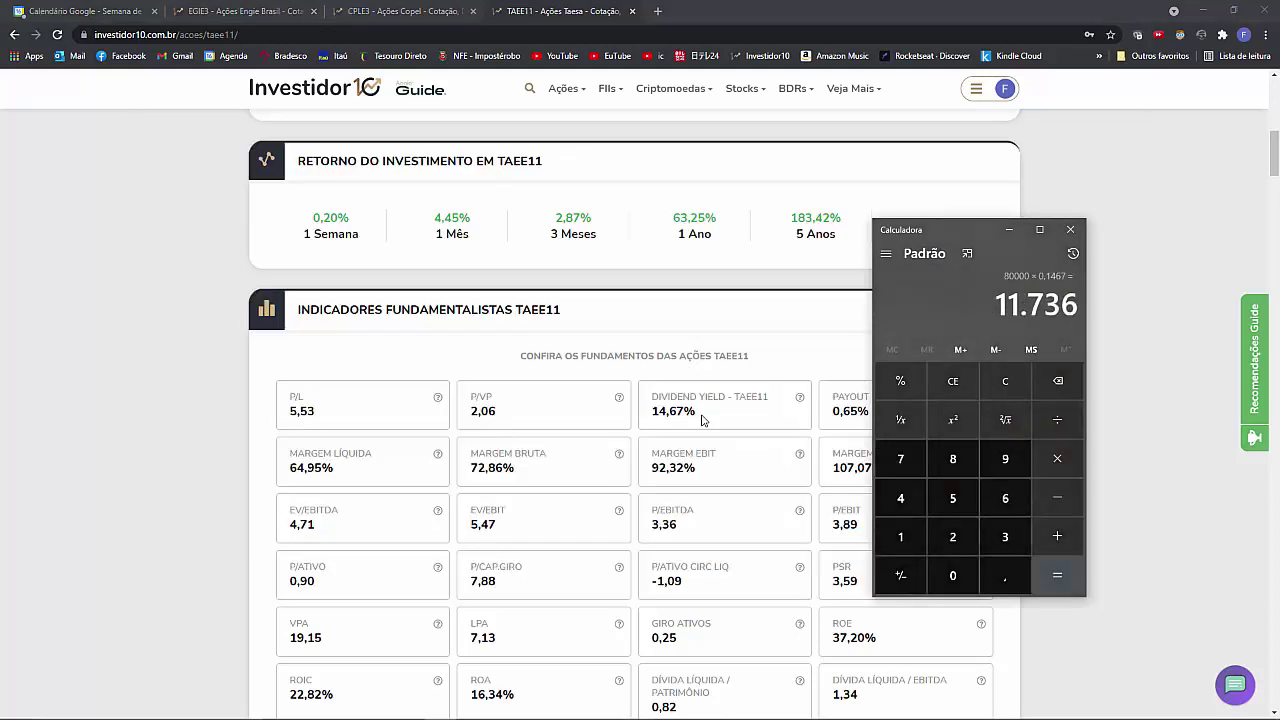
- Divide the annual dividend result by 12 to get the monthly income, and close the Calculator
text(/12)
key(Return)
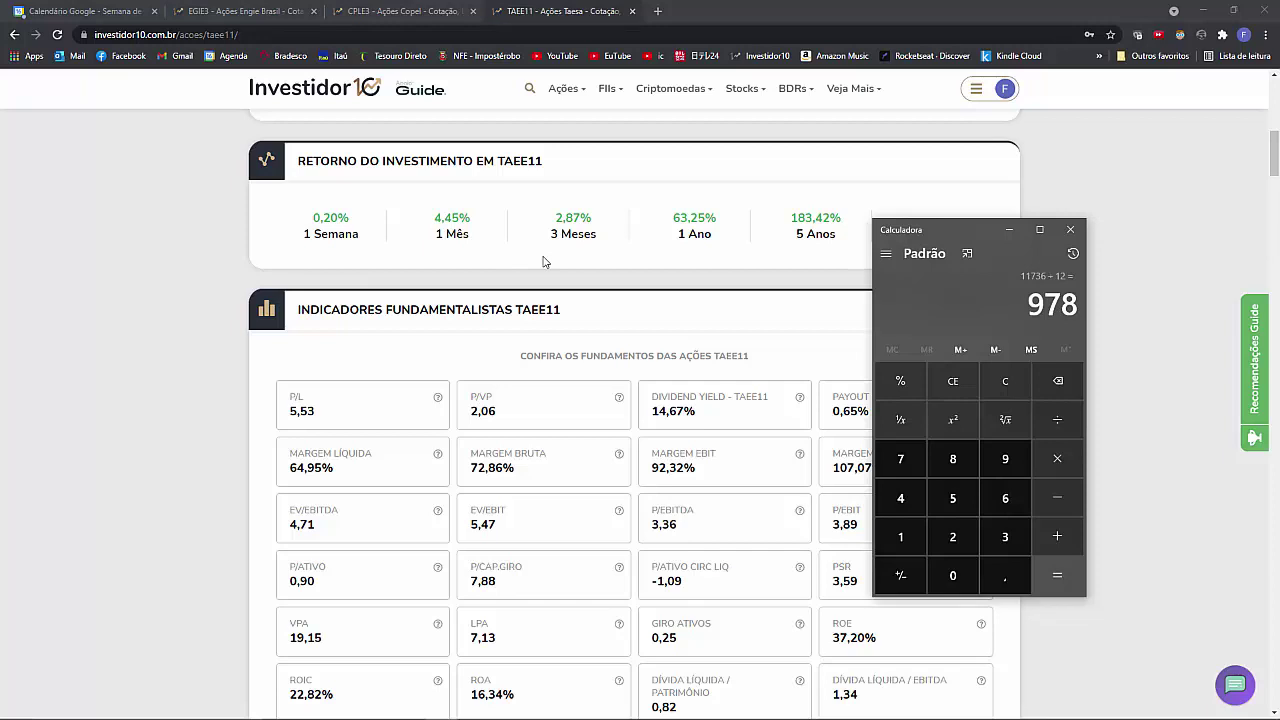
click(1070, 229)
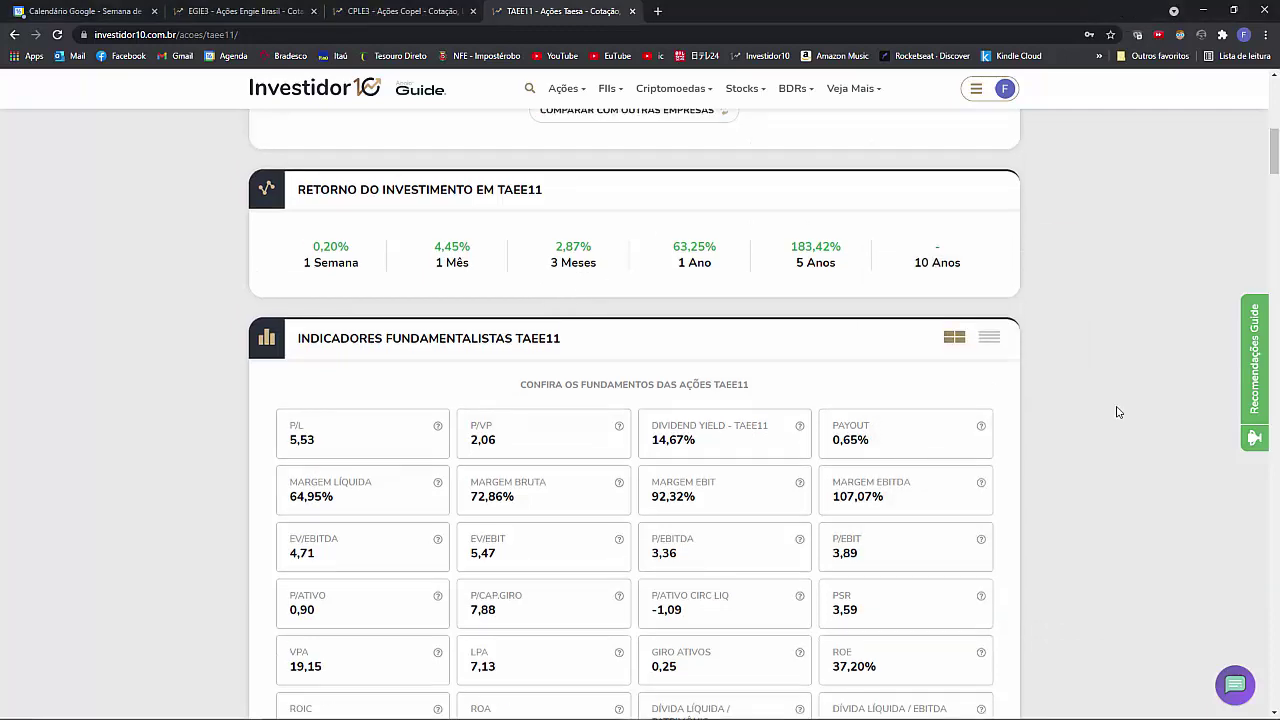
- Review TAEE11's five-year price chart, simulated R$ 1.000,00 investment and return on investment figures
scroll(1113, 413, up, 10)
scroll(1097, 434, down, 2)
scroll(1017, 502, down, 4)
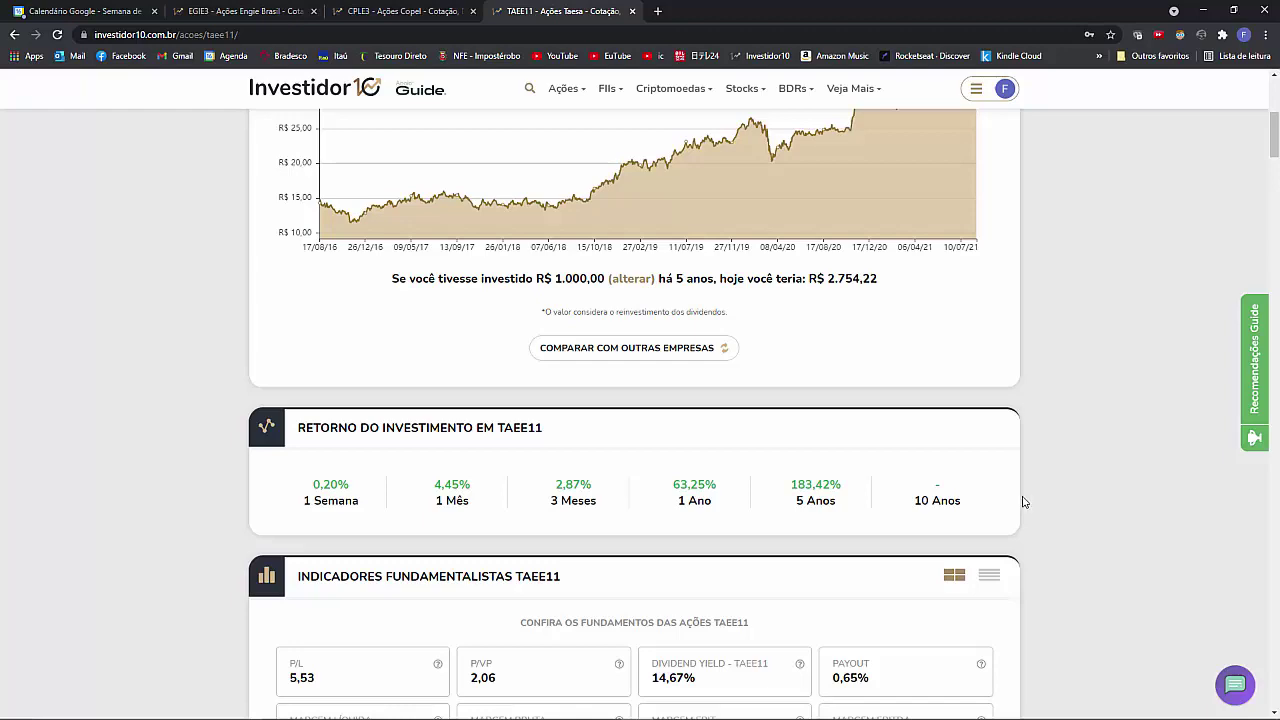
scroll(1020, 505, up, 5)
scroll(1050, 529, down, 3)
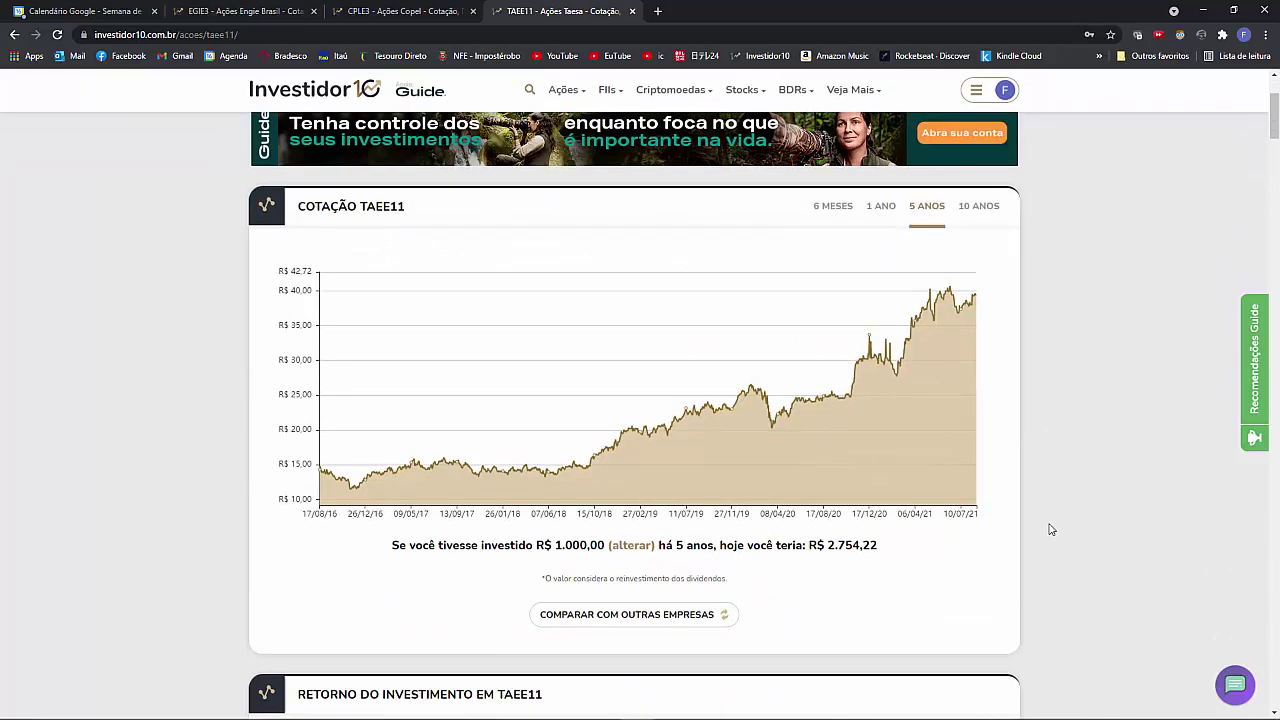